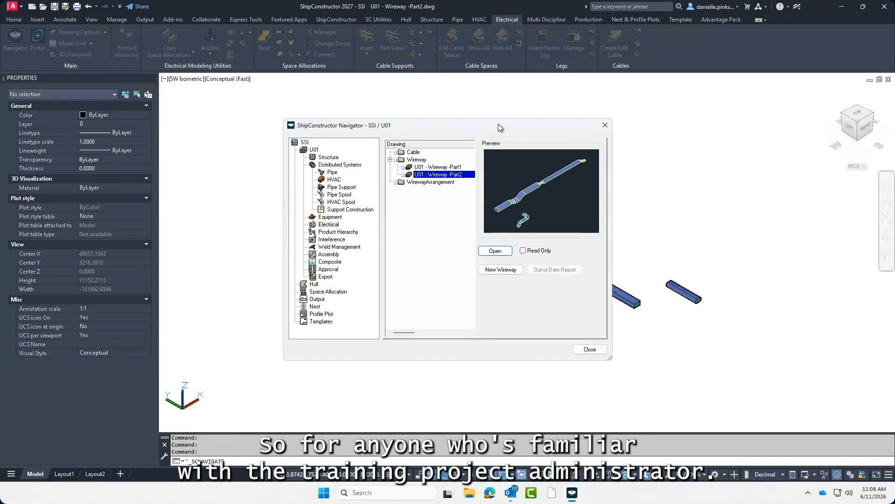
Step: View the user permissions from the SSI project root in the Navigator, and close both dialogs
left_click_drag(498, 124, 550, 125)
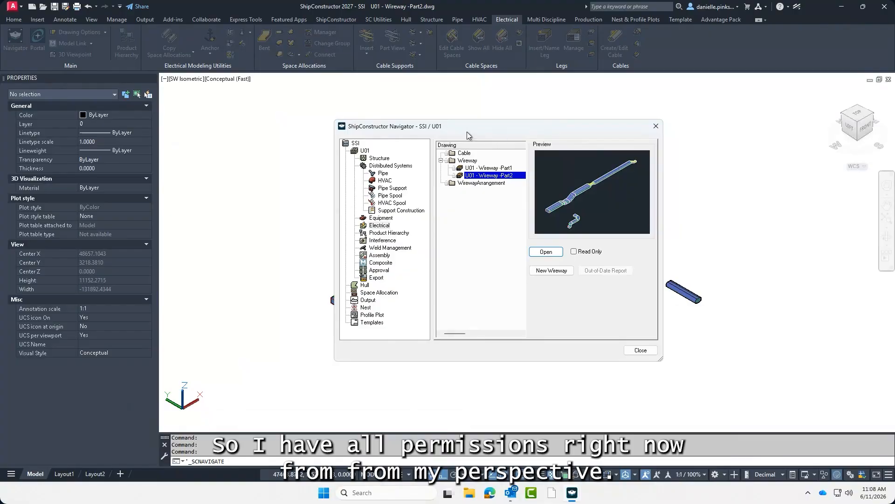
left_click(355, 142)
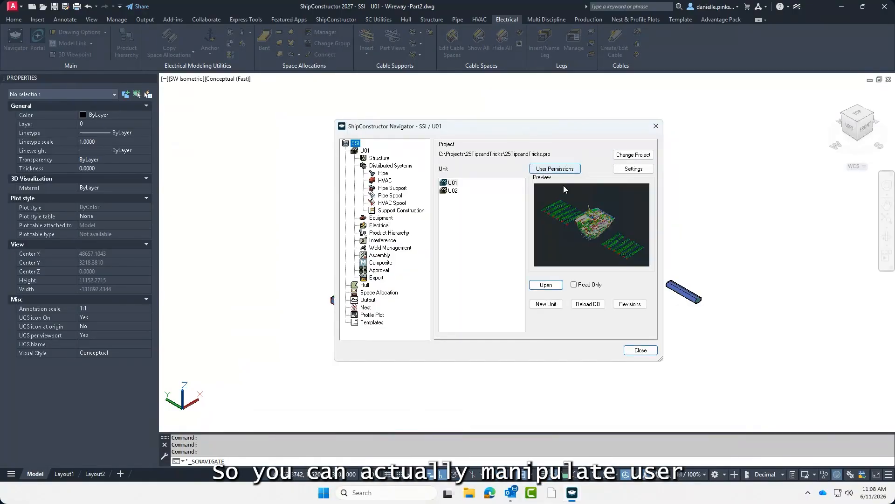
left_click_drag(498, 127, 493, 134)
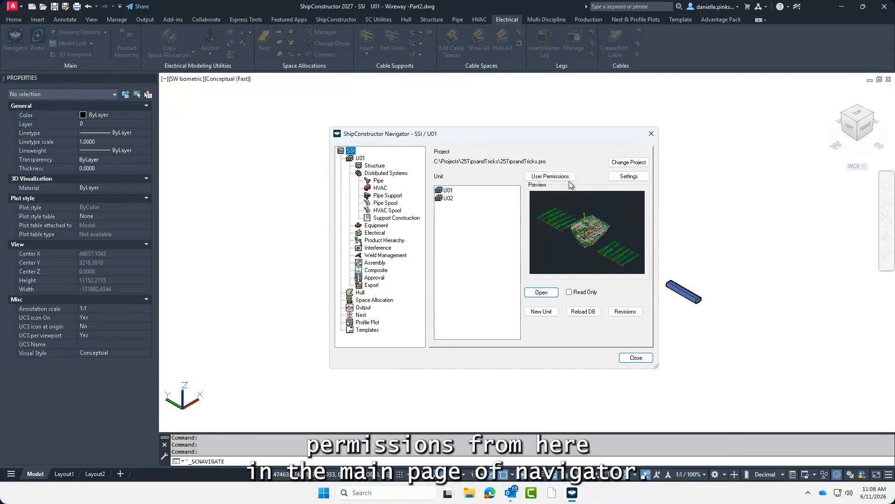
left_click_drag(459, 137, 446, 135)
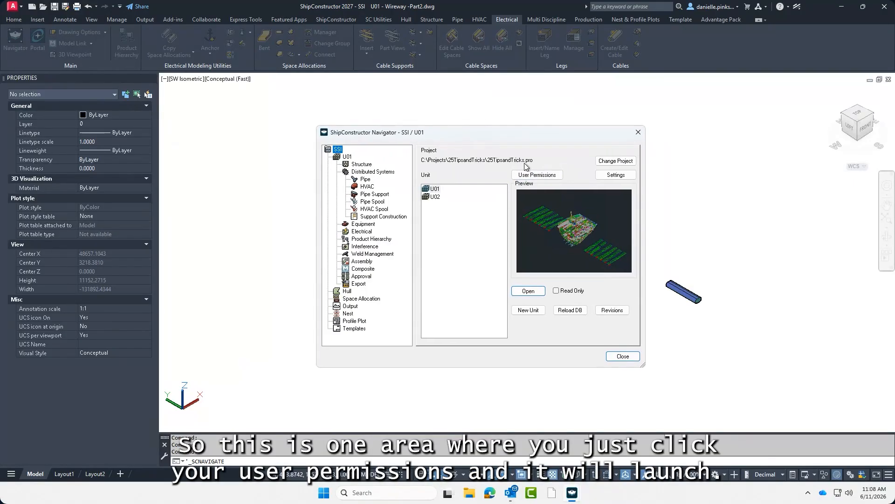
left_click(537, 175)
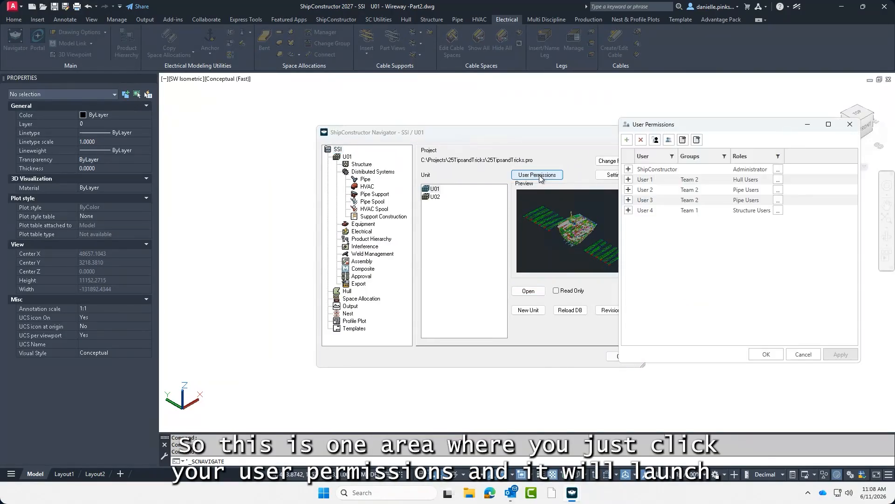
left_click_drag(683, 119, 673, 96)
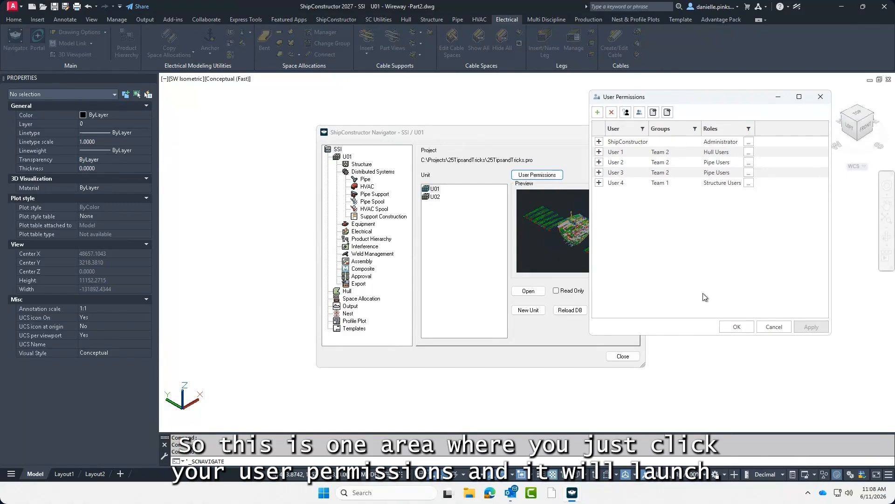
left_click(737, 327)
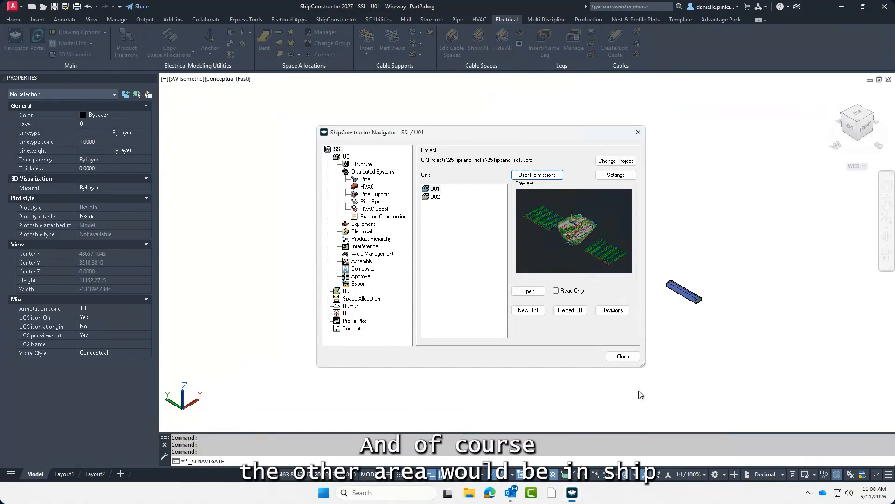
left_click(623, 356)
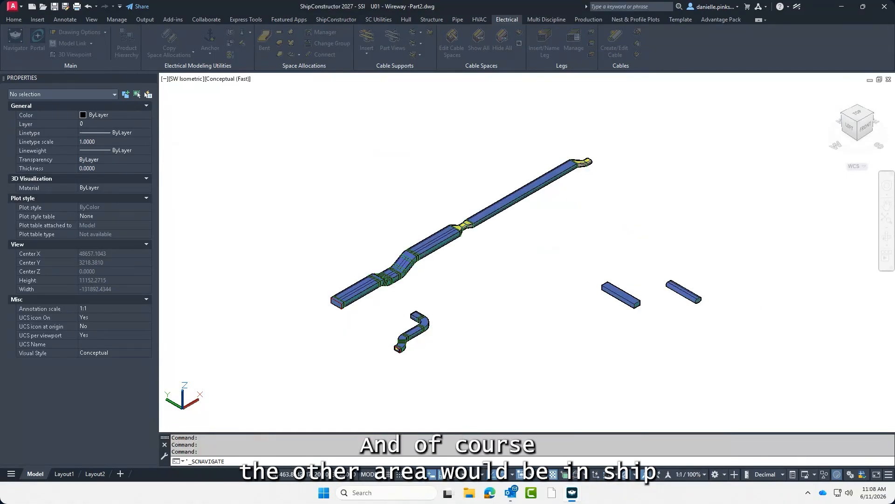
Step: Open the project's user permissions in ShipConstructor Manager, and reposition and enlarge the permissions window
left_click(329, 20)
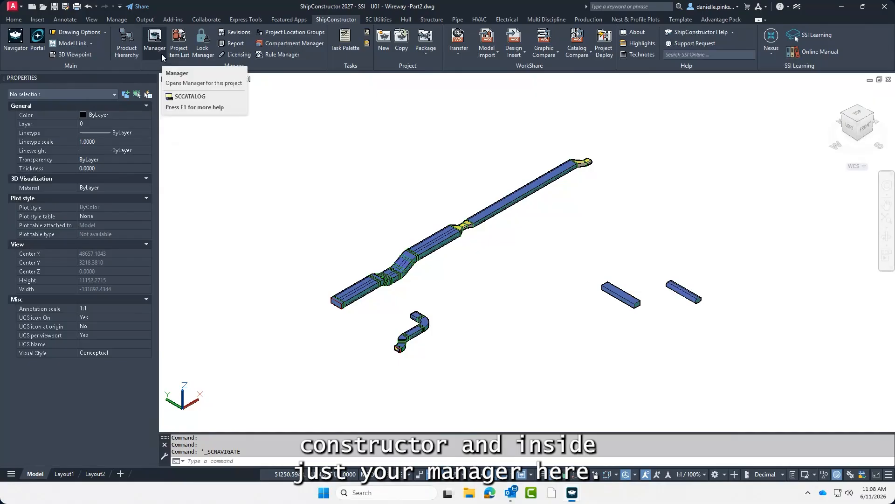
left_click(161, 53)
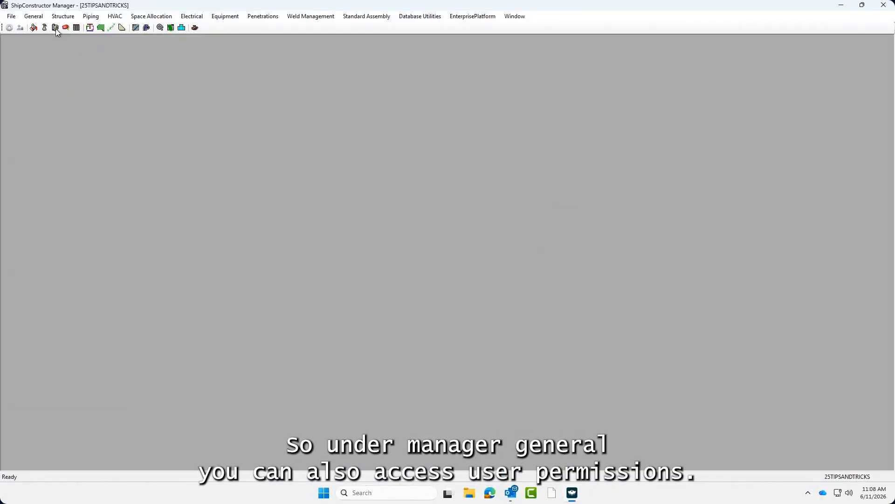
left_click(34, 17)
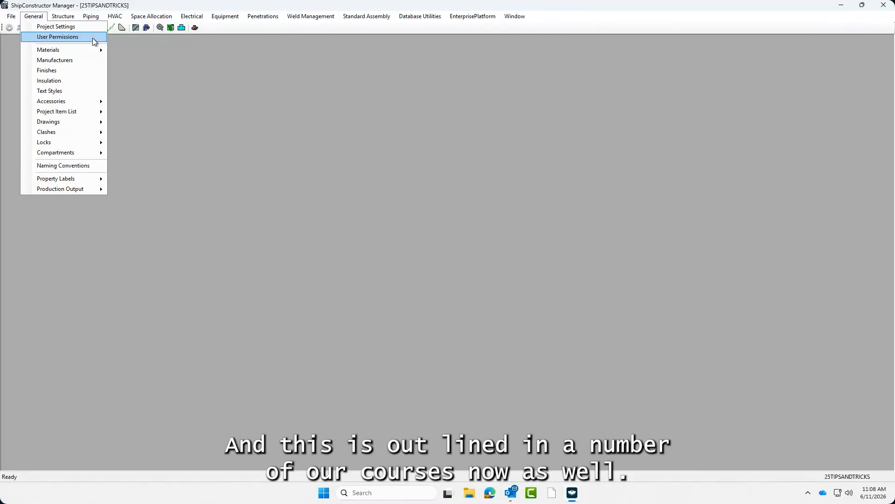
left_click(92, 38)
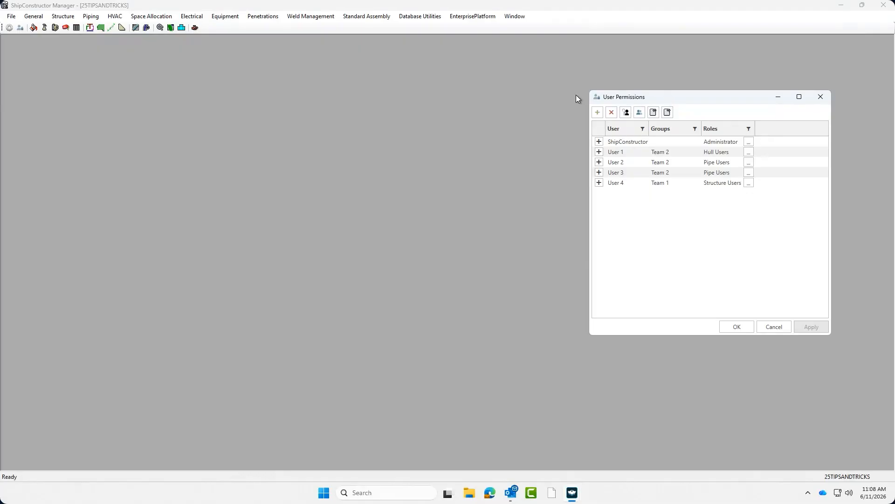
left_click_drag(615, 96, 390, 119)
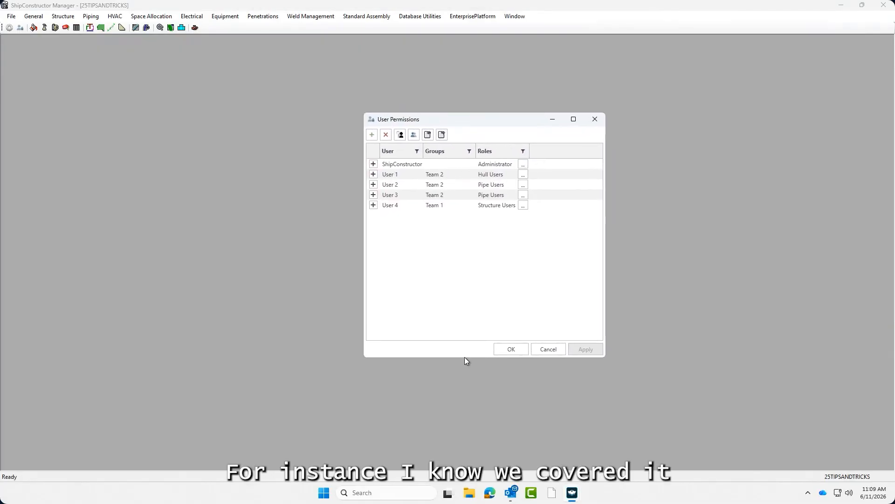
left_click_drag(465, 357, 462, 403)
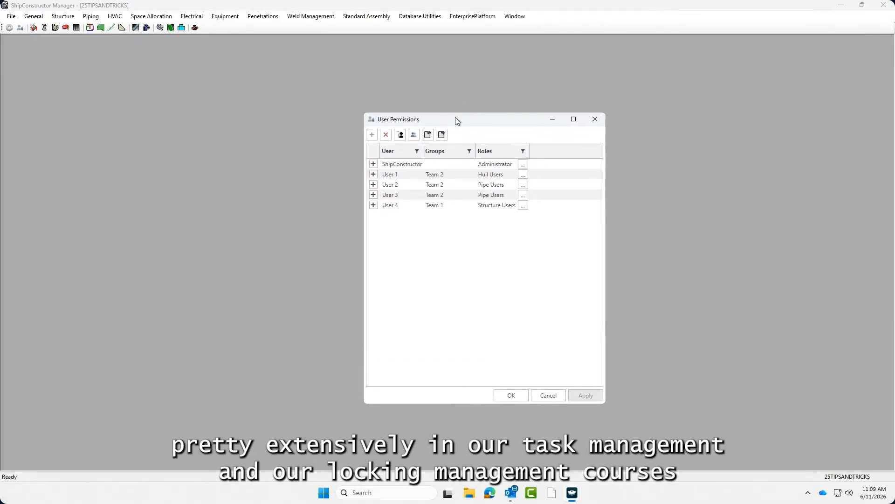
left_click_drag(455, 119, 455, 101)
left_click_drag(607, 239, 651, 238)
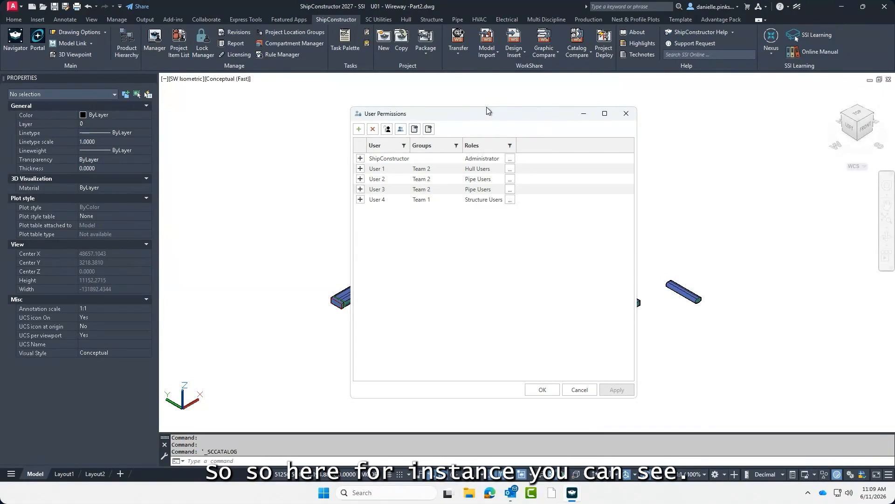
Step: Examine User 1's access permissions, including the Hull category, and collapse the user's entry again
key("Escape")
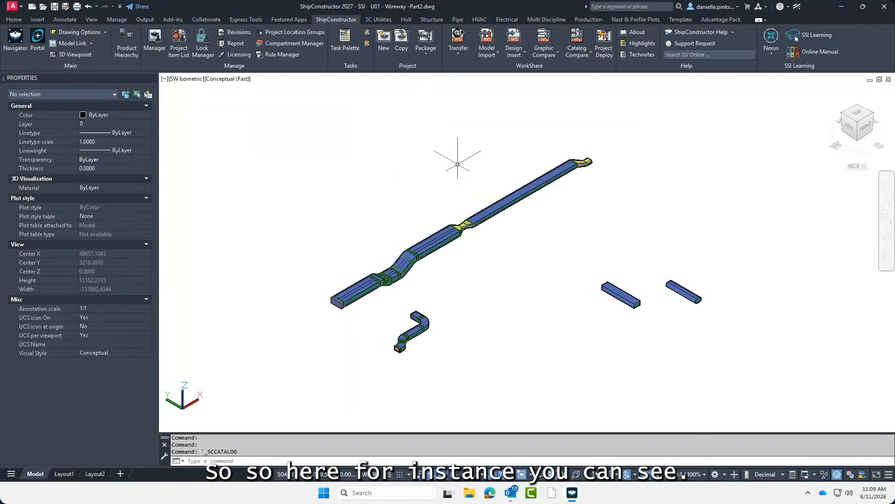
mouse_move(573, 492)
left_click(788, 448)
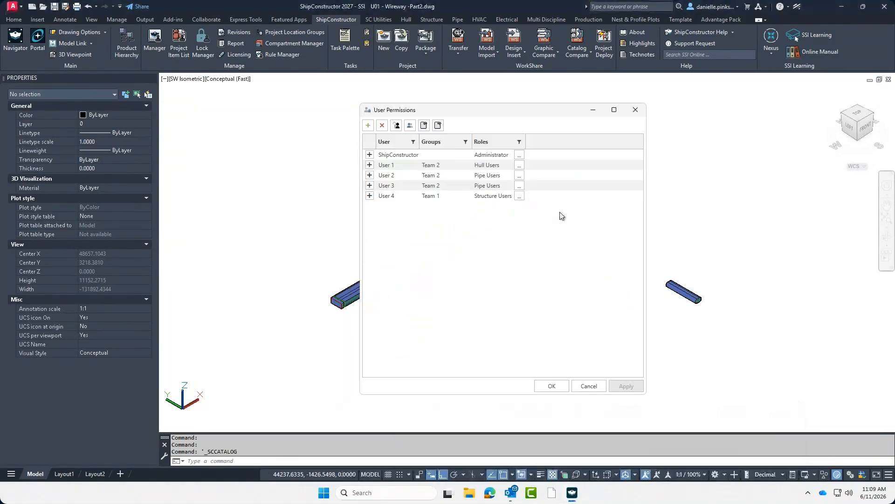
left_click_drag(507, 111, 633, 96)
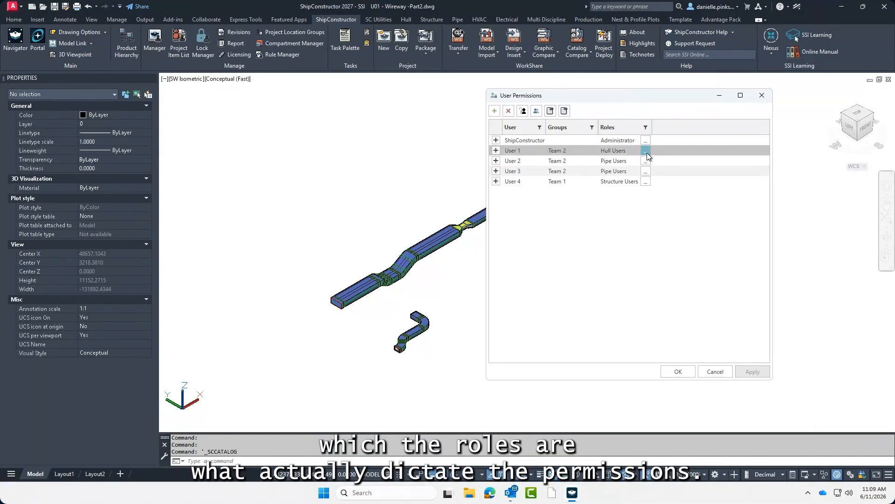
left_click(496, 151)
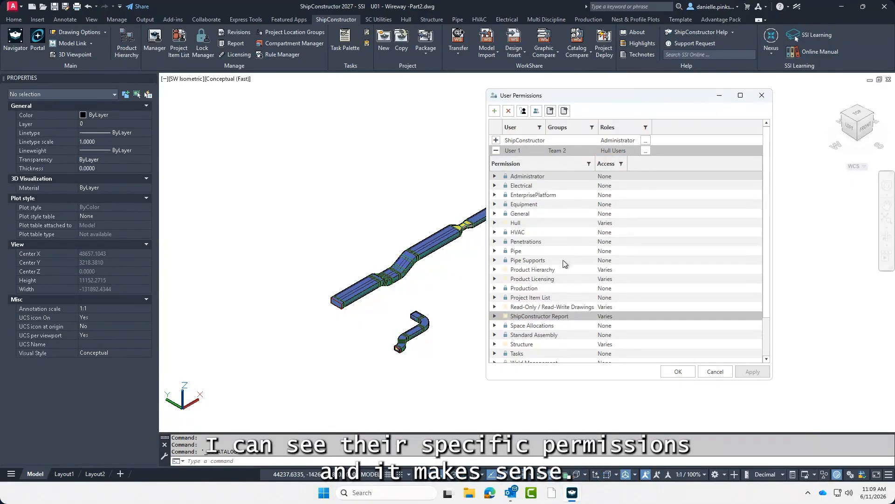
left_click(494, 223)
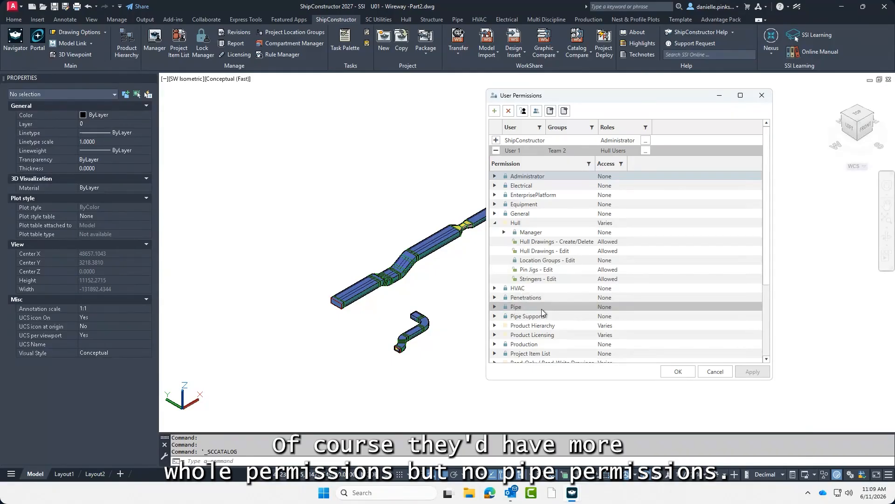
left_click(496, 151)
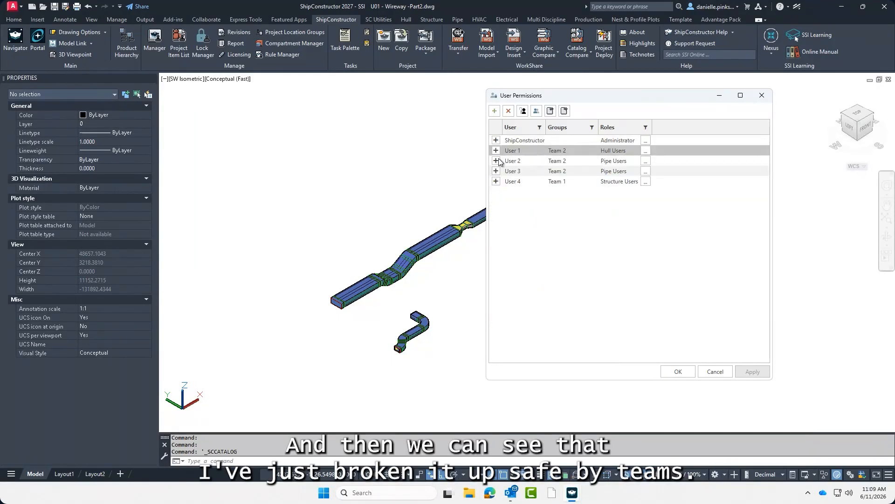
Step: Filter the user list by group to show only Team 1, and remove the filter again
left_click(581, 181)
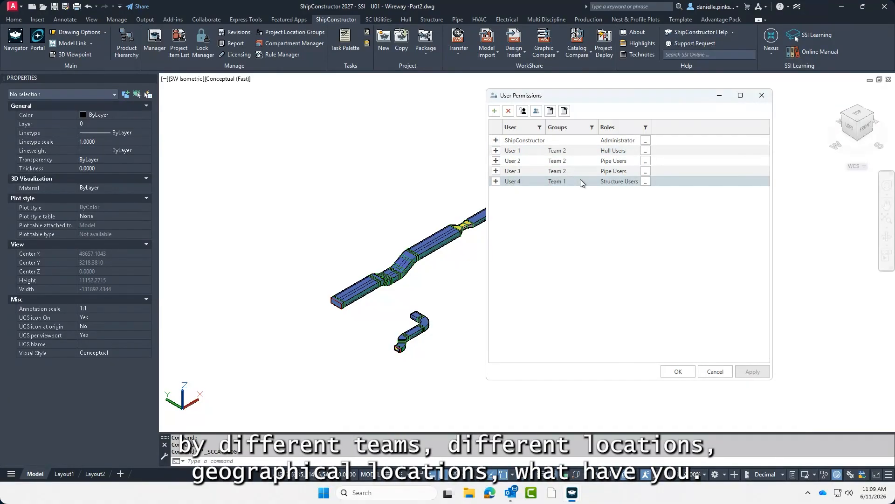
left_click(593, 129)
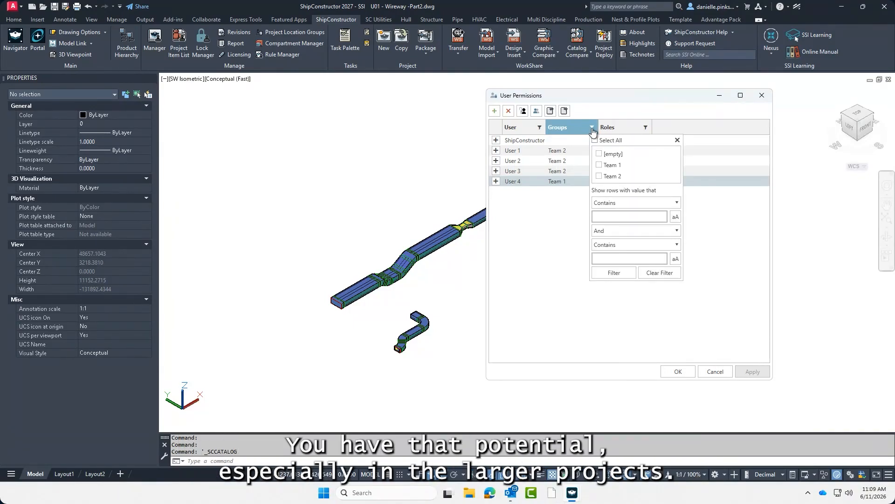
left_click(600, 165)
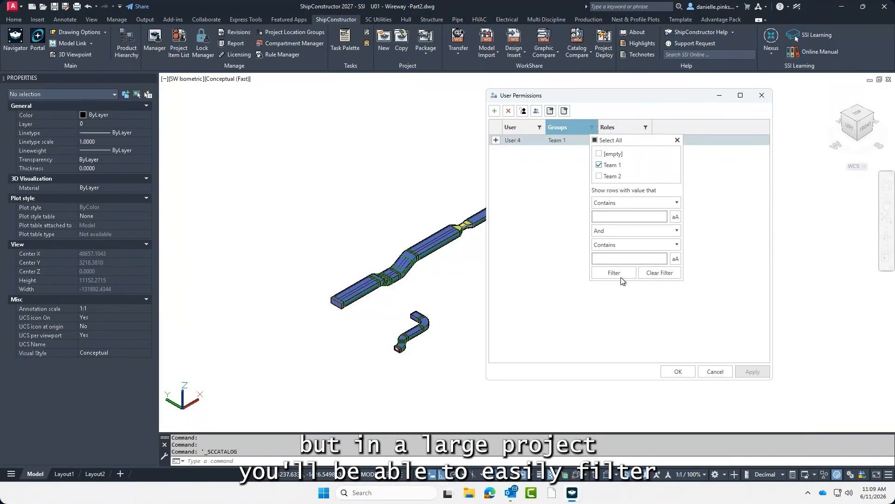
left_click(678, 140)
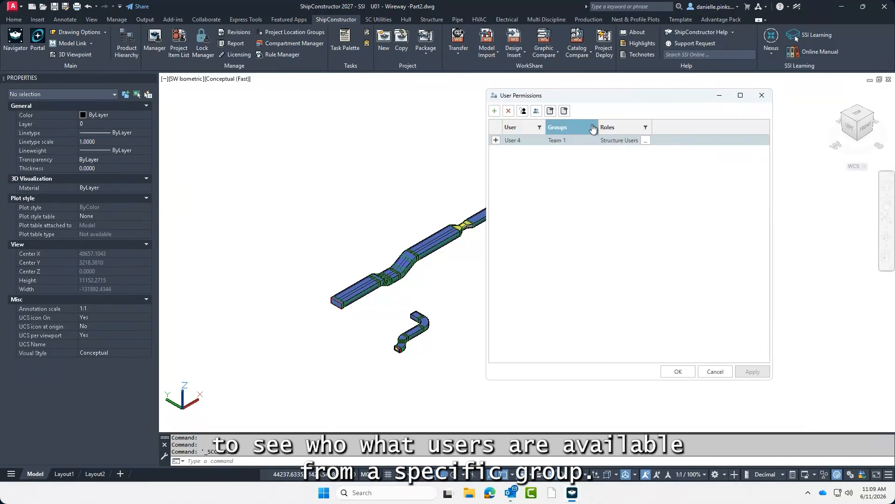
left_click(592, 127)
left_click(599, 166)
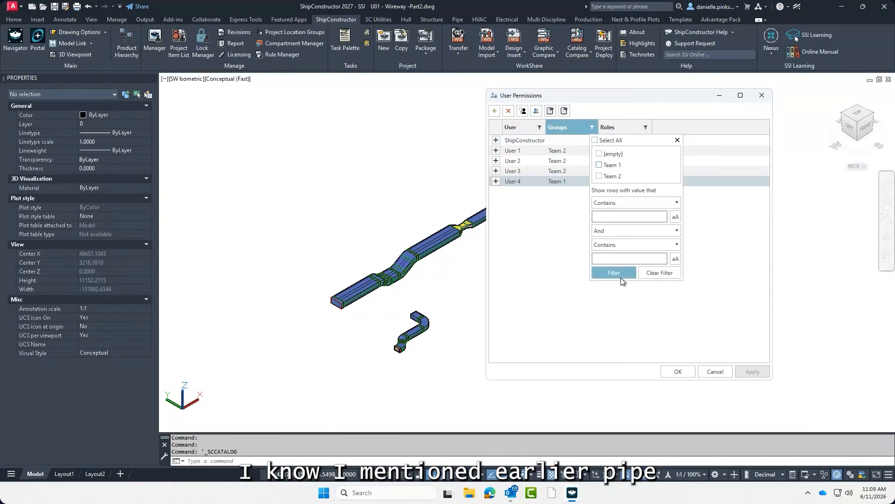
left_click(678, 140)
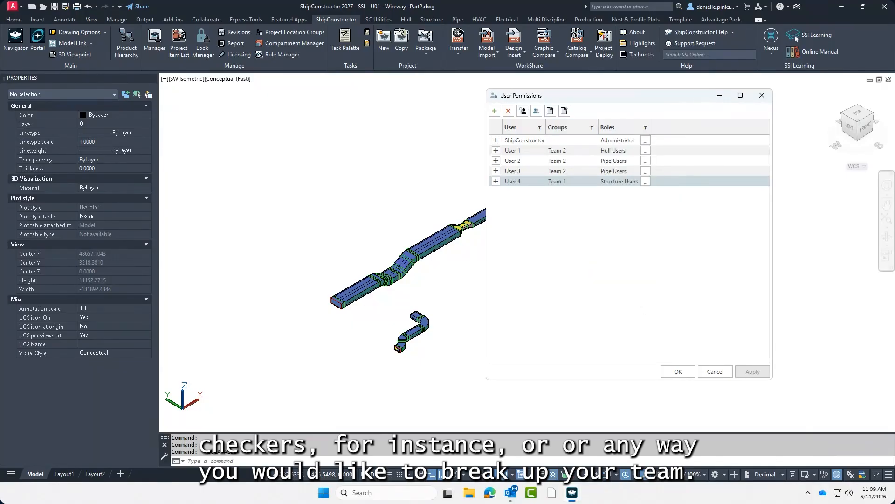
Step: Dismiss the user permissions without saving and close ShipConstructor Manager
mouse_move(15, 492)
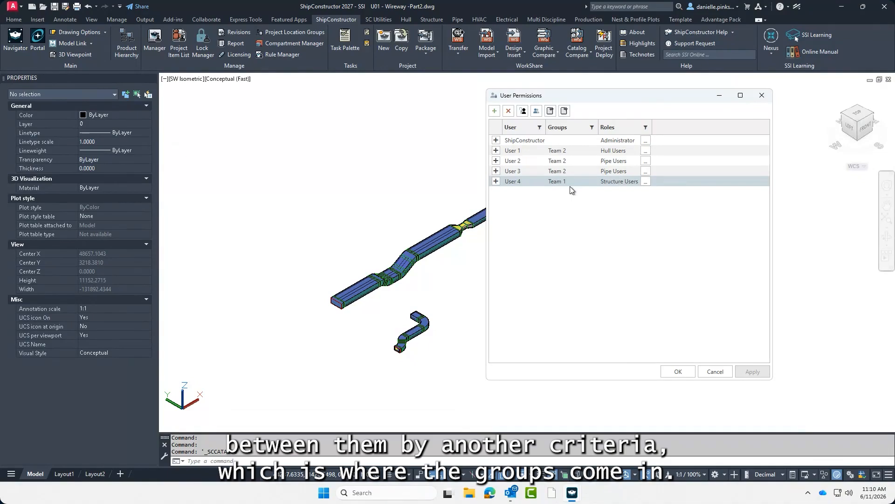
left_click(721, 373)
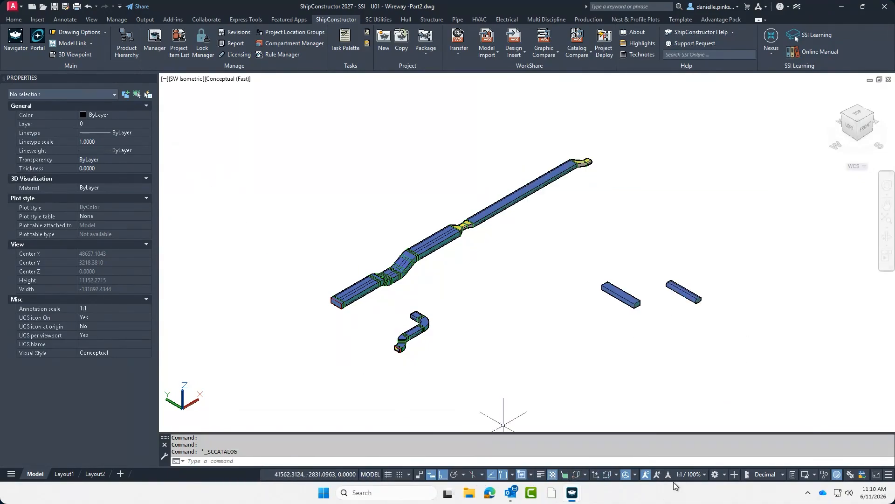
mouse_move(579, 497)
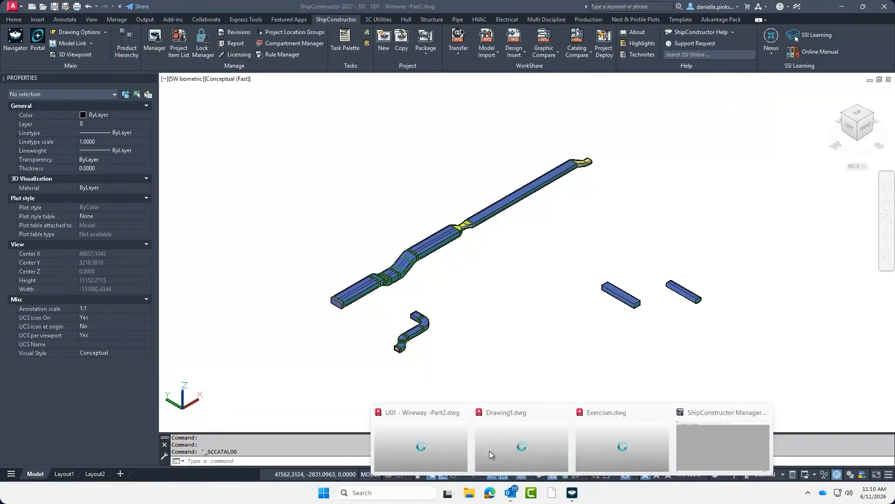
mouse_move(399, 433)
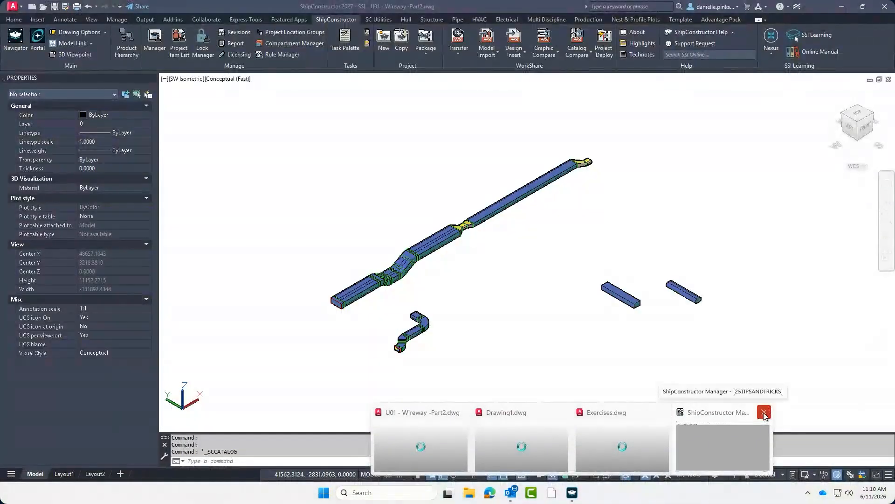
left_click(764, 414)
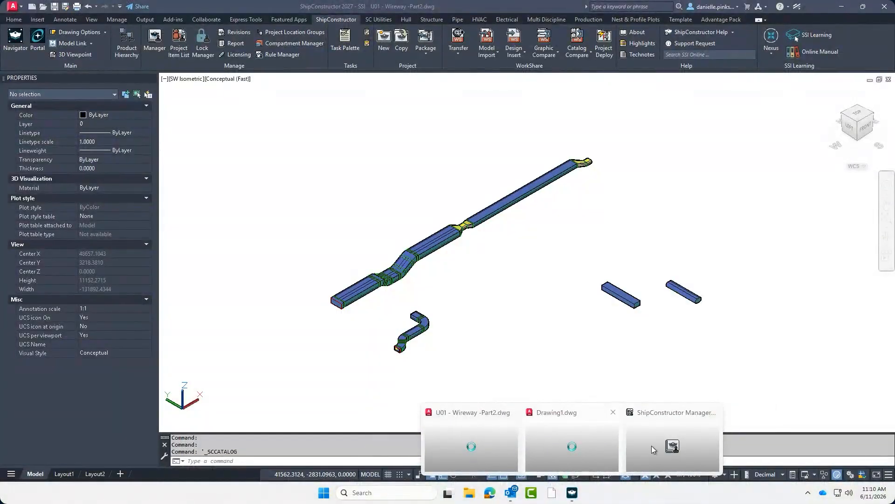
Step: Switch to the Exercises.dwg drawing and bring its pipe and pump model into view
left_click(572, 492)
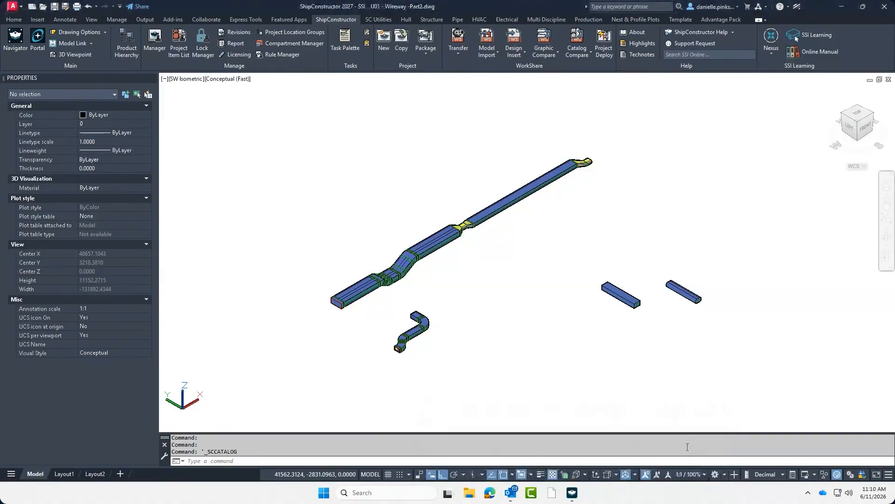
left_click(572, 492)
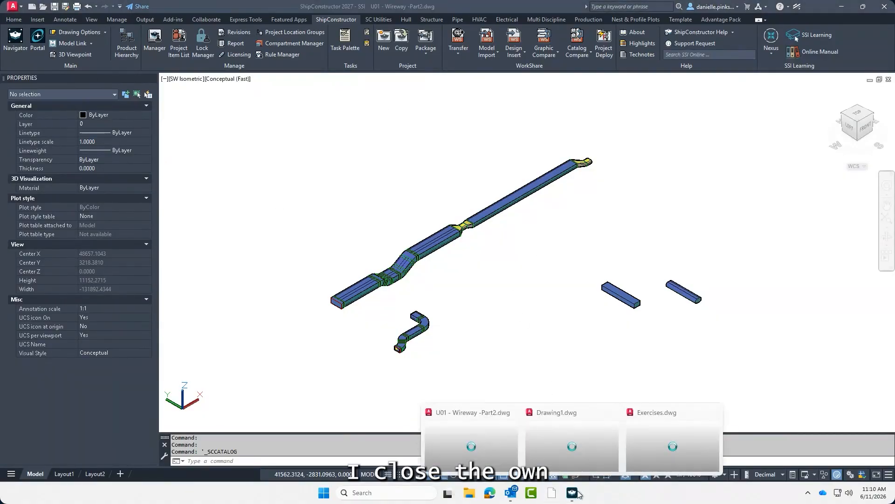
left_click(680, 444)
middle_click_drag(427, 200, 408, 186)
middle_click_drag(700, 293, 740, 311)
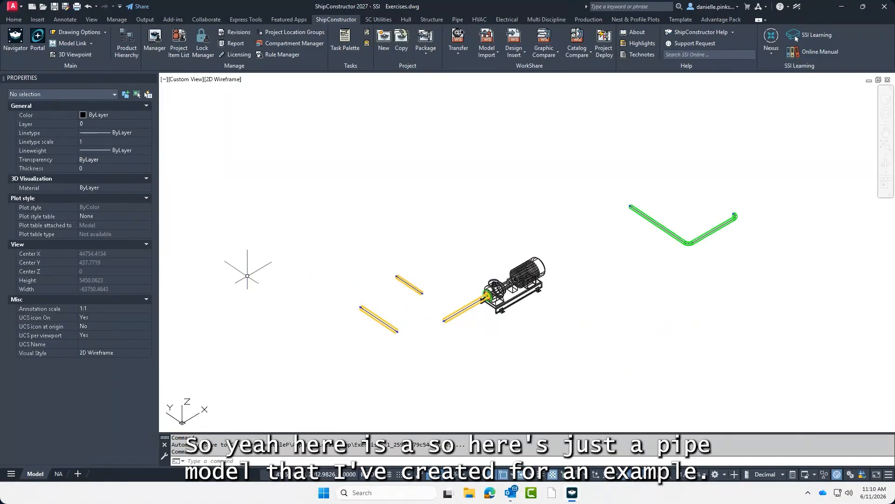
Step: Open the project's task management, examine the Modify Pipe Route task and its assignee, and close it without making changes
key("Escape")
key("Escape")
key("Escape")
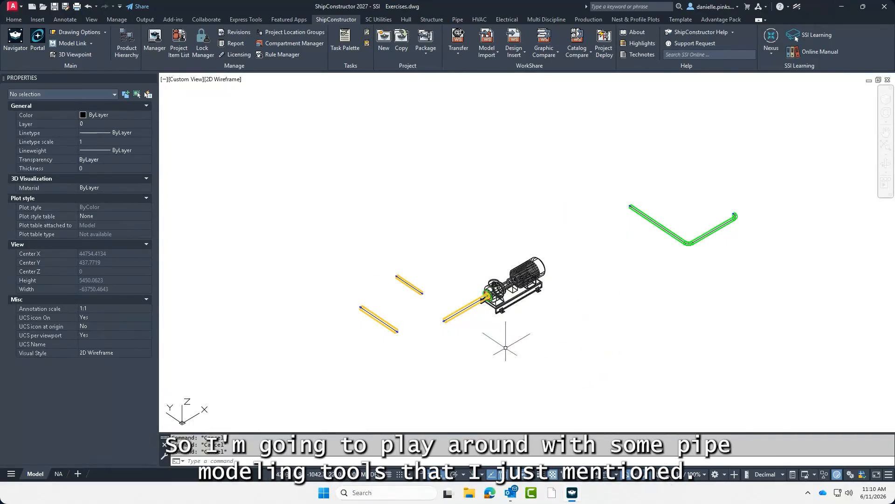
middle_click_drag(535, 335, 519, 337)
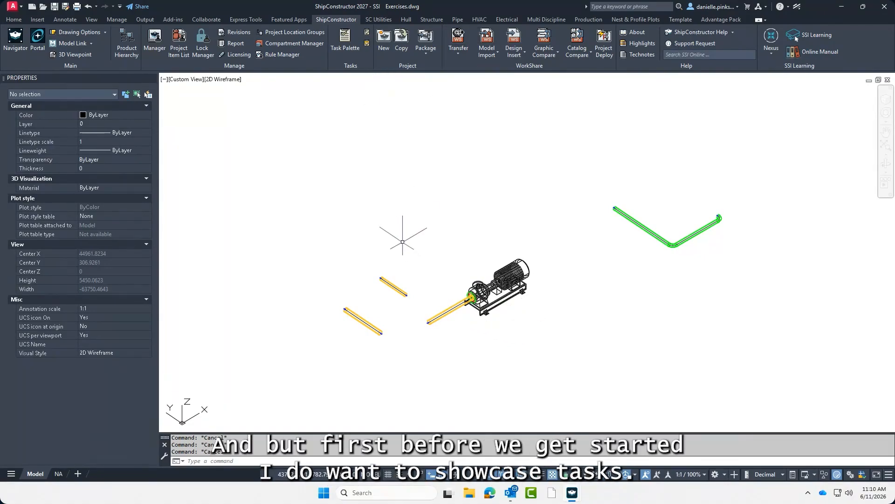
left_click(367, 35)
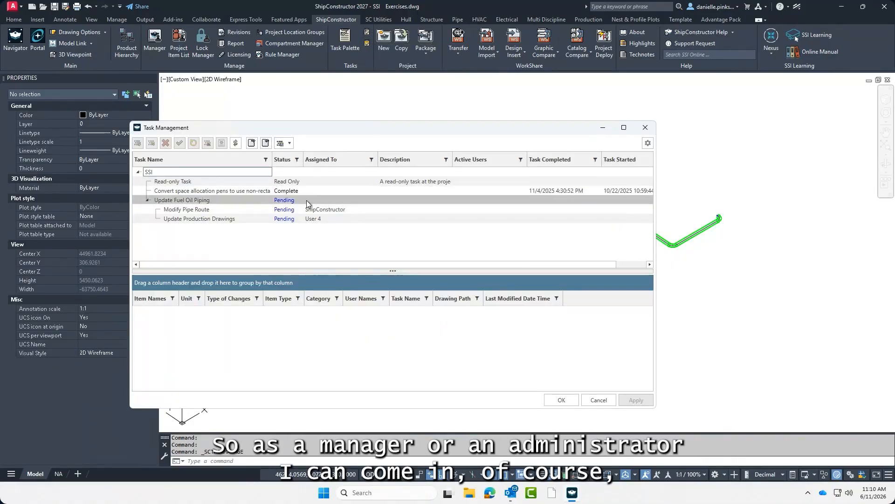
left_click_drag(305, 131, 339, 106)
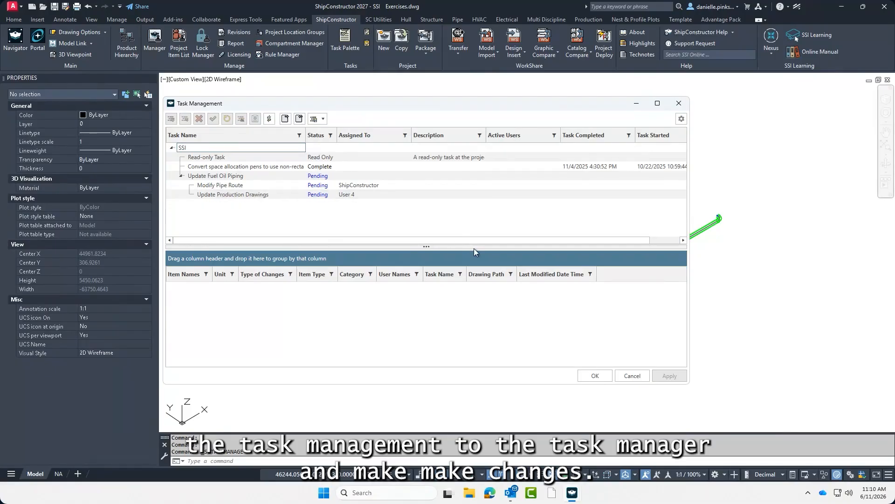
left_click_drag(488, 241, 282, 219)
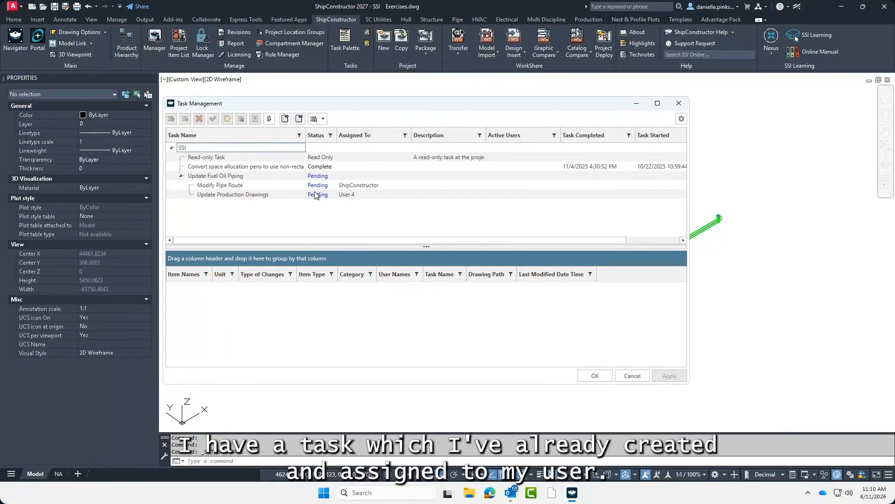
left_click(228, 186)
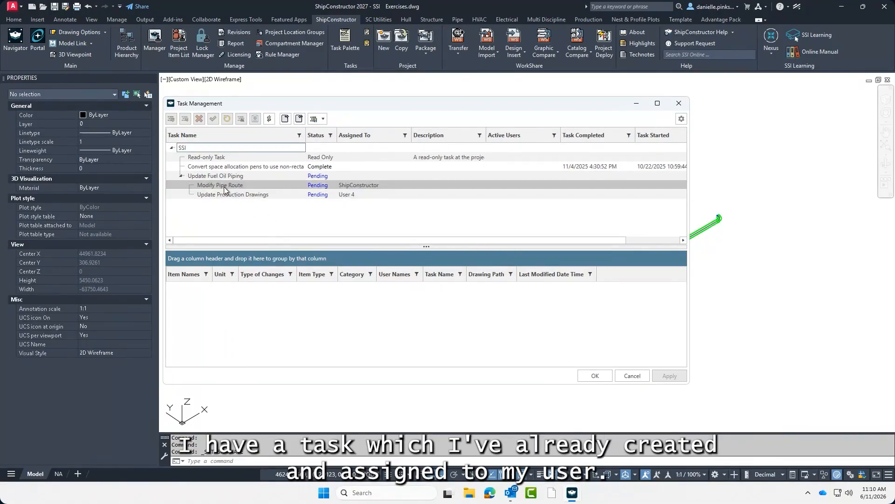
left_click(374, 185)
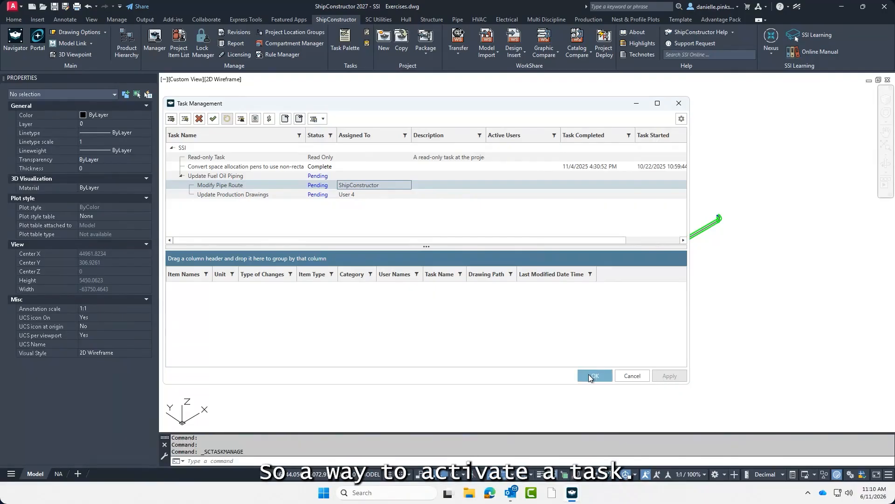
left_click(678, 104)
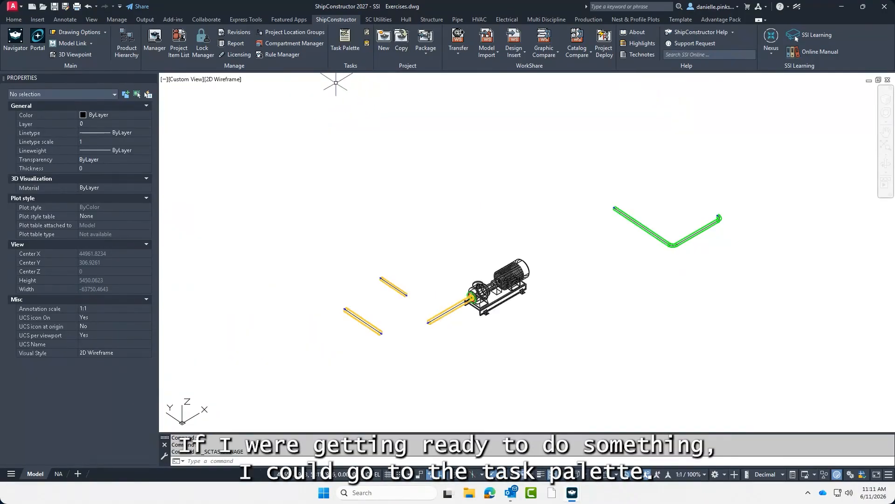
Step: Show the Task Palette enlarged, save the drawing's pending changes, and make Modify Pipe Route the active task
left_click(344, 42)
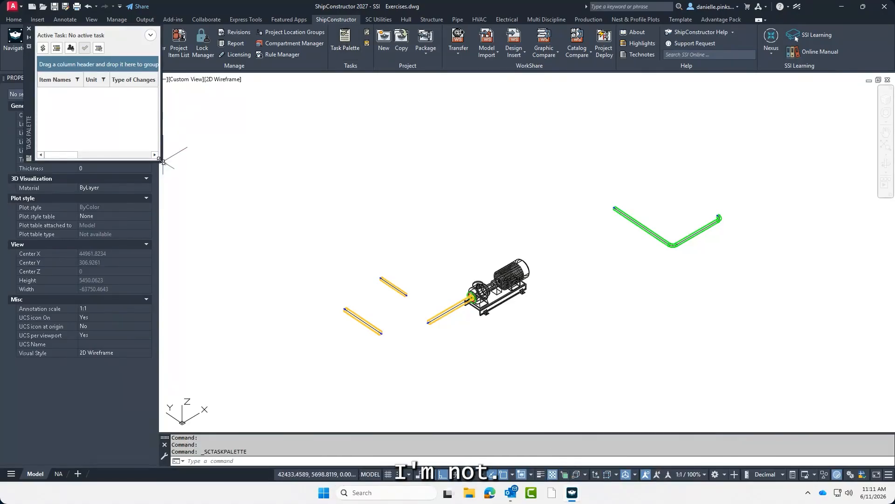
left_click_drag(162, 160, 382, 362)
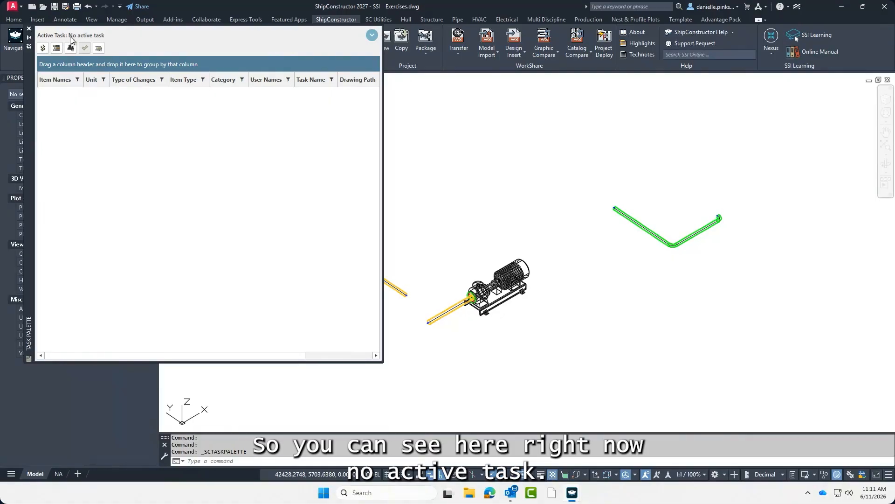
left_click(56, 48)
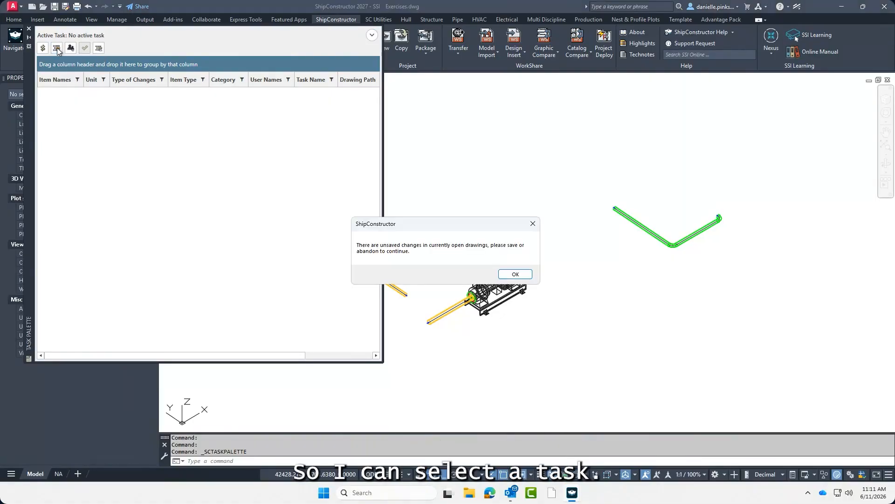
left_click(515, 274)
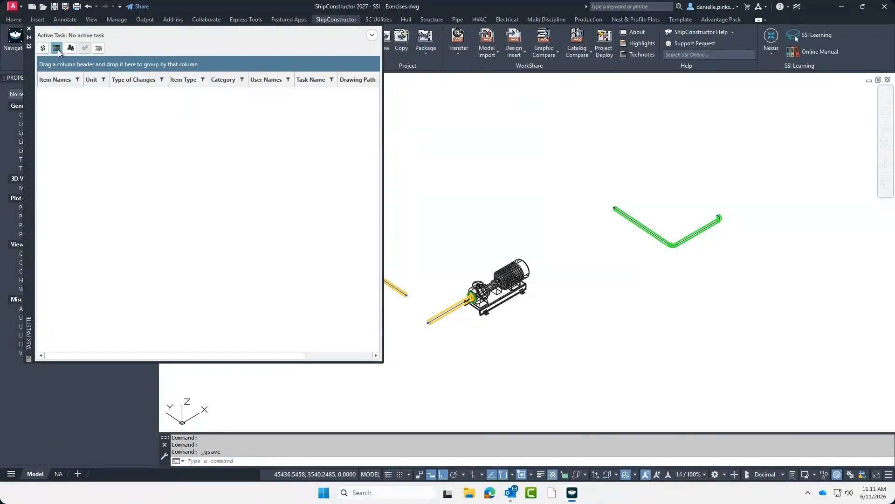
left_click(472, 86)
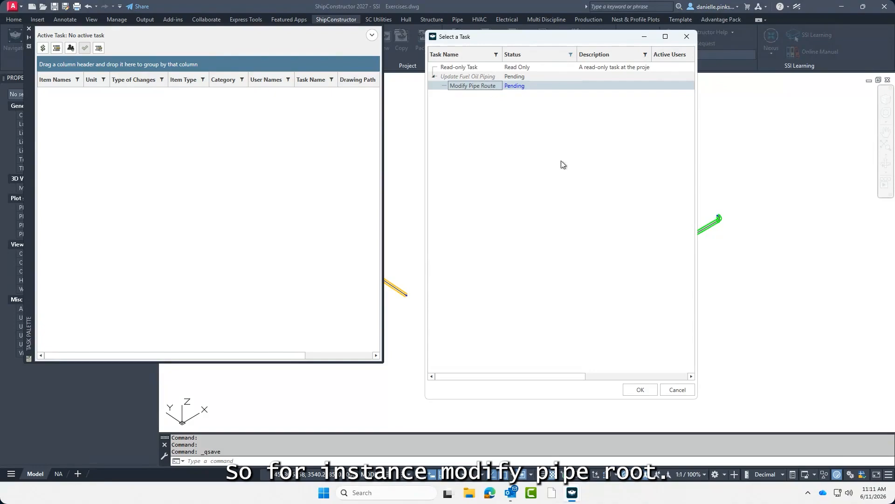
left_click(649, 391)
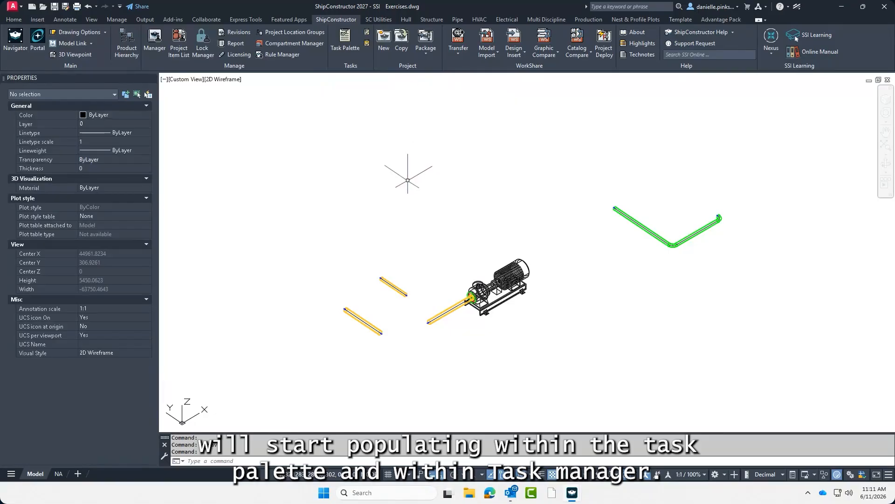
middle_click_drag(400, 176, 390, 171)
mouse_move(606, 244)
middle_mouse_down()
mouse_move(557, 260)
mouse_move(578, 278)
middle_mouse_up()
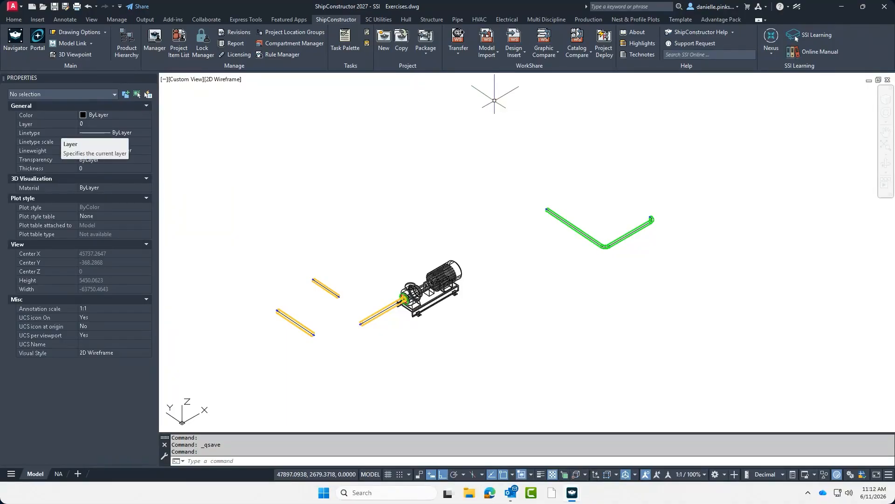
left_click(595, 349)
left_click(586, 373)
middle_click_drag(586, 374, 534, 392)
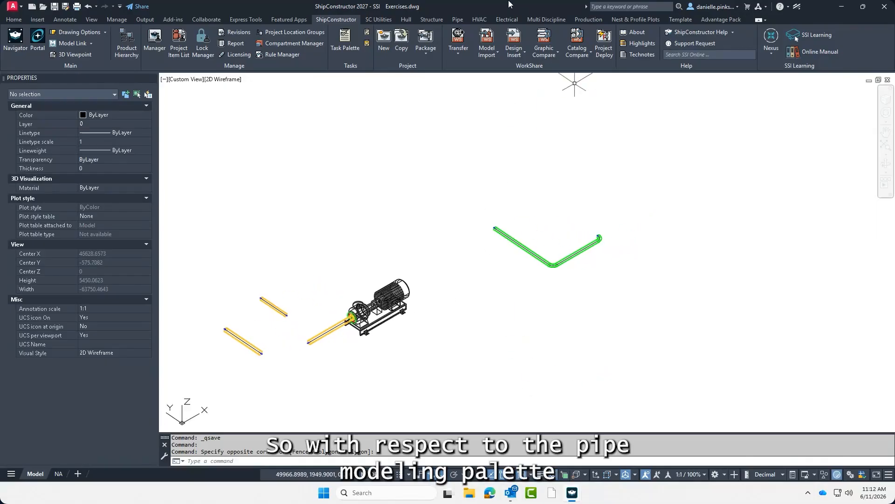
Step: Show the Pipe Modeling Palette, accepting the Advantage Pack disclaimer, and dock it beside the drawing area at a wider size
left_click(722, 19)
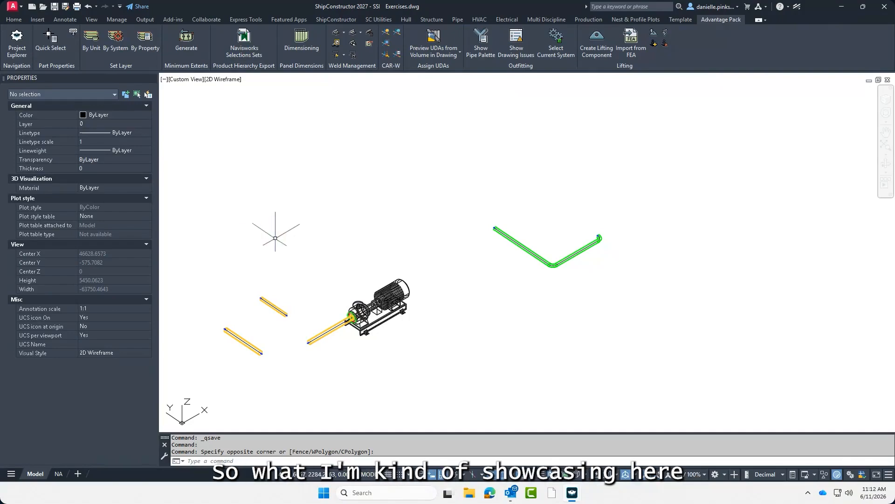
middle_click_drag(275, 251, 299, 236)
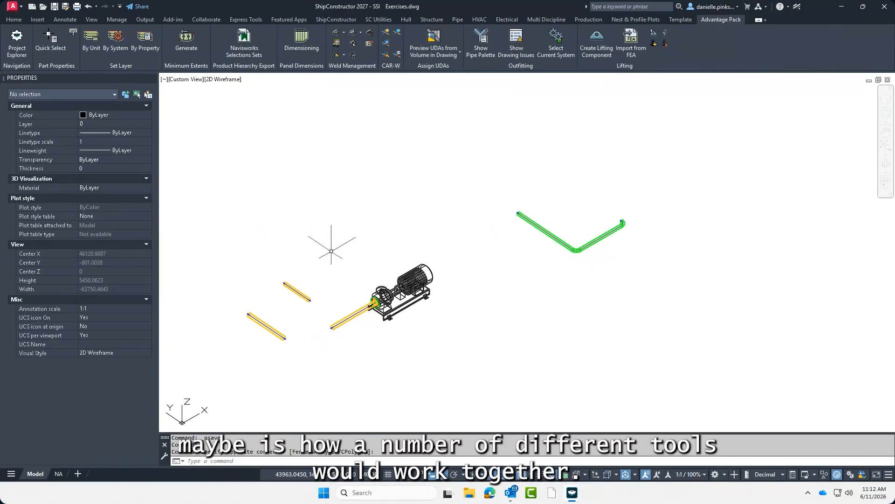
middle_click_drag(334, 240, 318, 242)
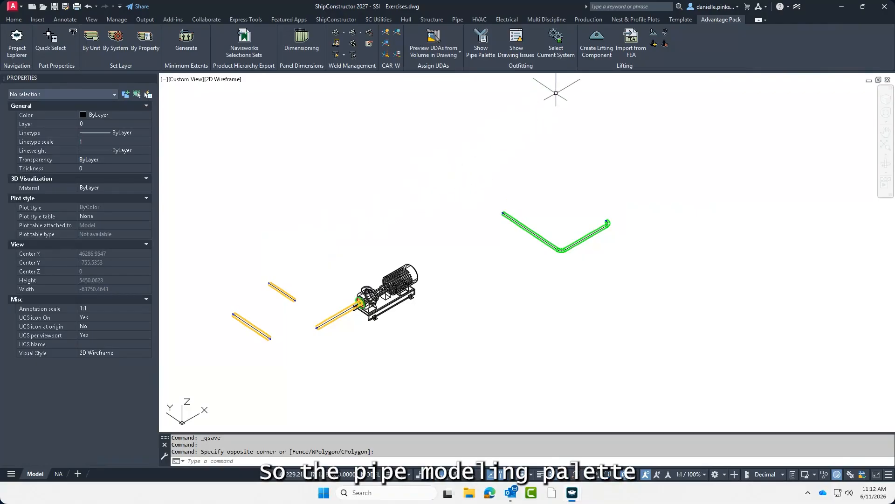
left_click(485, 57)
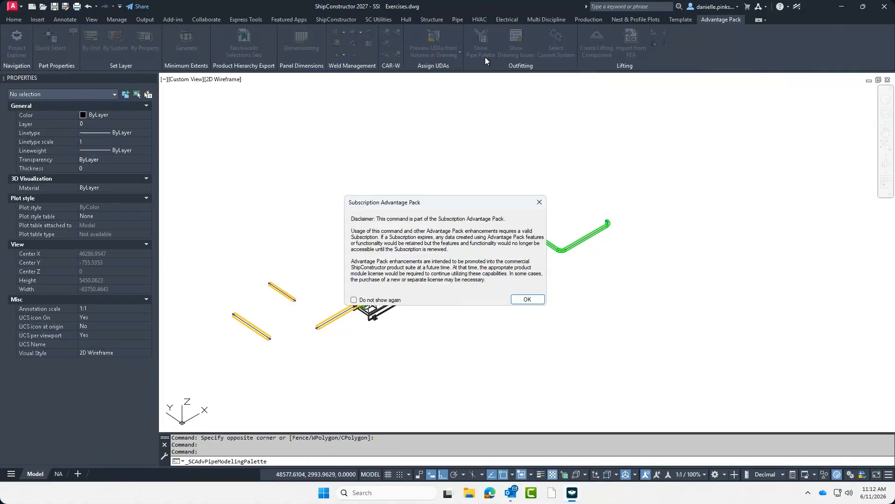
left_click(527, 300)
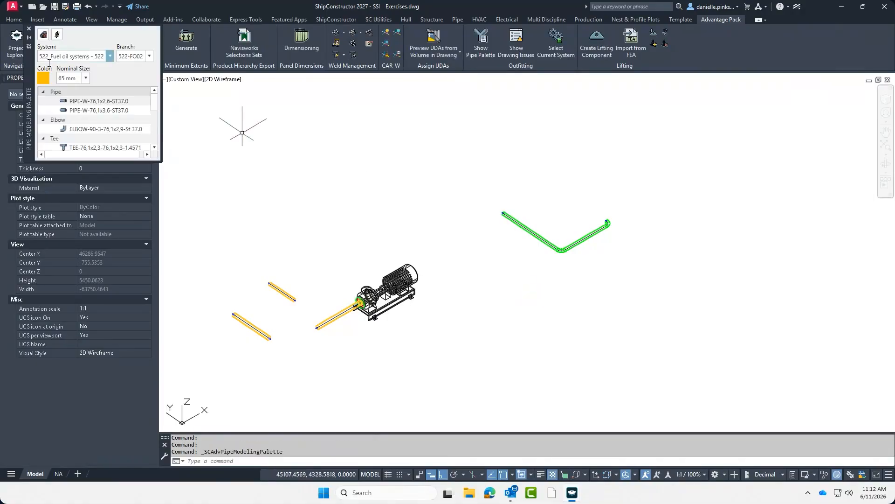
left_click_drag(24, 57, 807, 274)
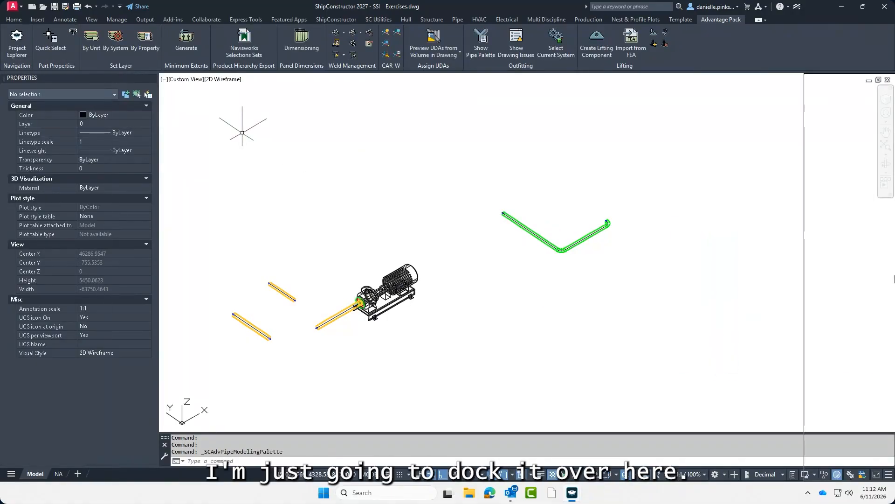
left_click_drag(743, 260, 716, 260)
middle_click_drag(330, 304, 428, 296)
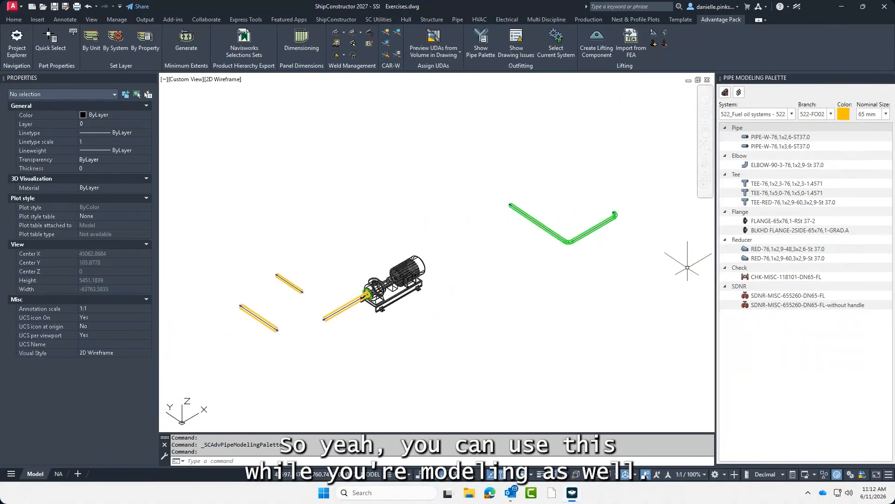
Step: Set the current system to 543_Sea cooling water, branch 543-SC01, by taking it from the green pipe run
left_click(807, 305)
middle_click_drag(488, 303, 482, 298)
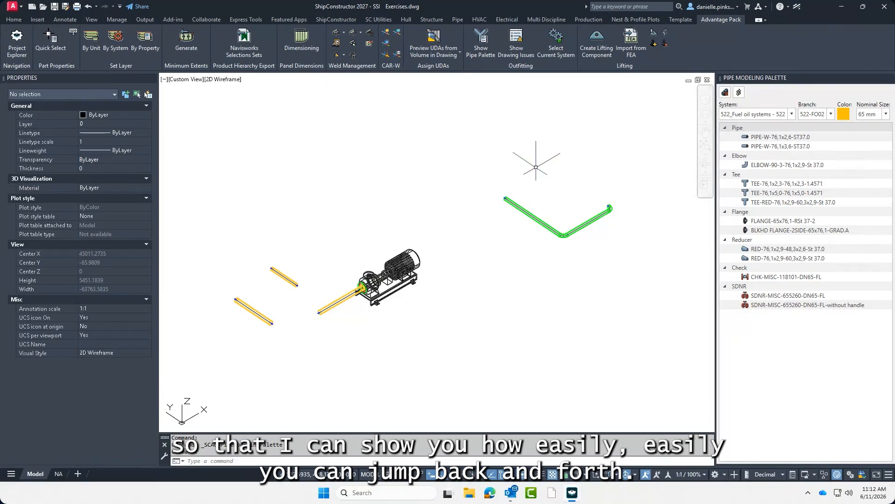
left_click(726, 92)
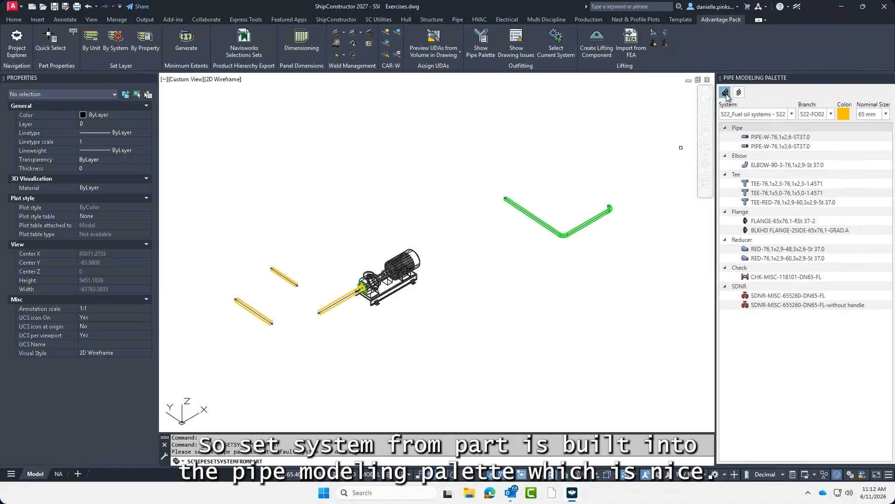
left_click(599, 219)
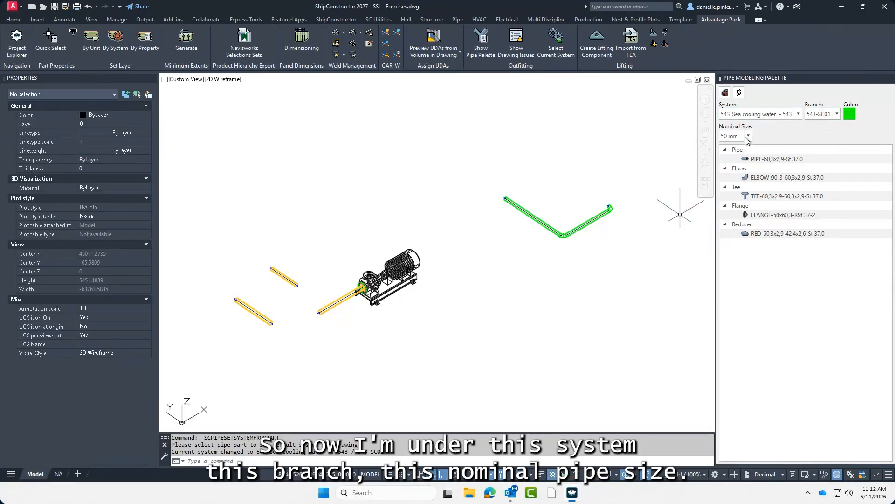
Step: Examine the 50 mm parts offered for the 543-SC01 branch, the green pipe run, and the standard Pipe modeling commands
scroll(563, 188, "up", 2)
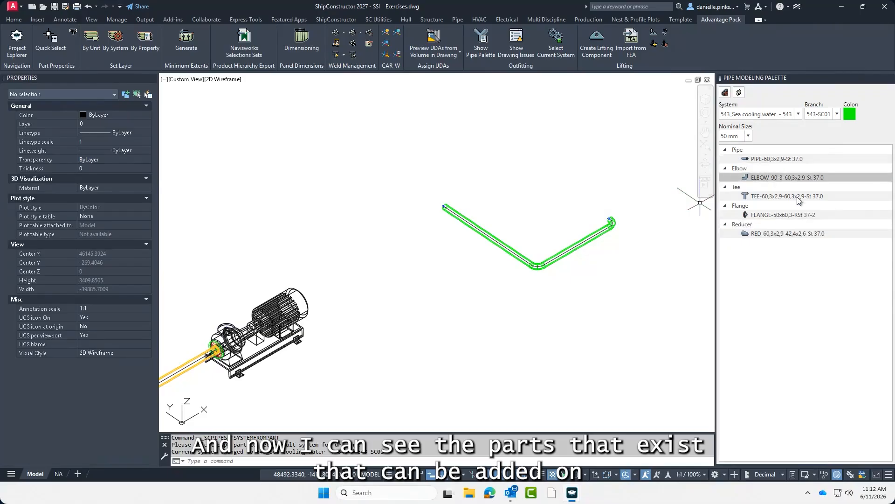
scroll(620, 220, "up", 1)
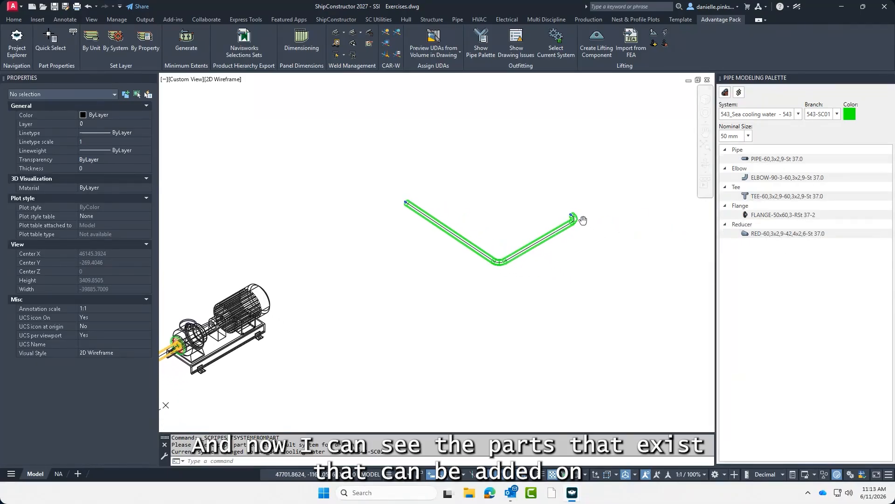
scroll(416, 210, "up", 2)
middle_click_drag(458, 196, 381, 188)
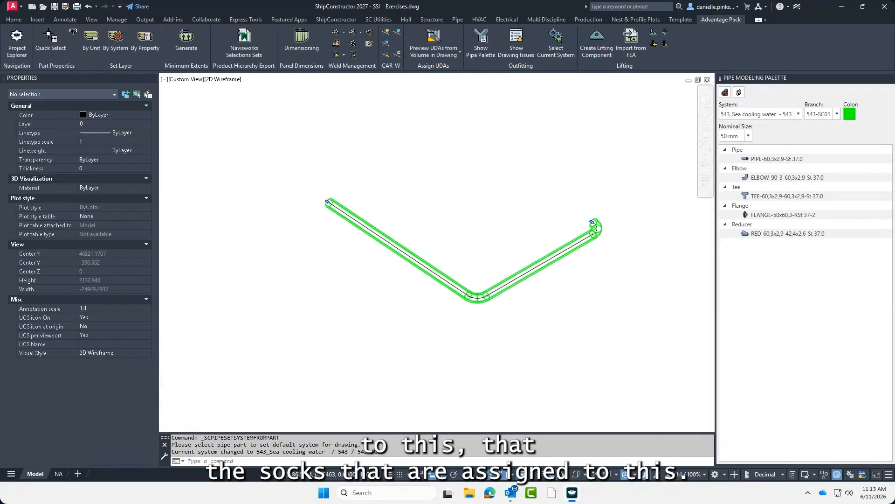
middle_click_drag(559, 191, 518, 226)
middle_click_drag(431, 197, 447, 209)
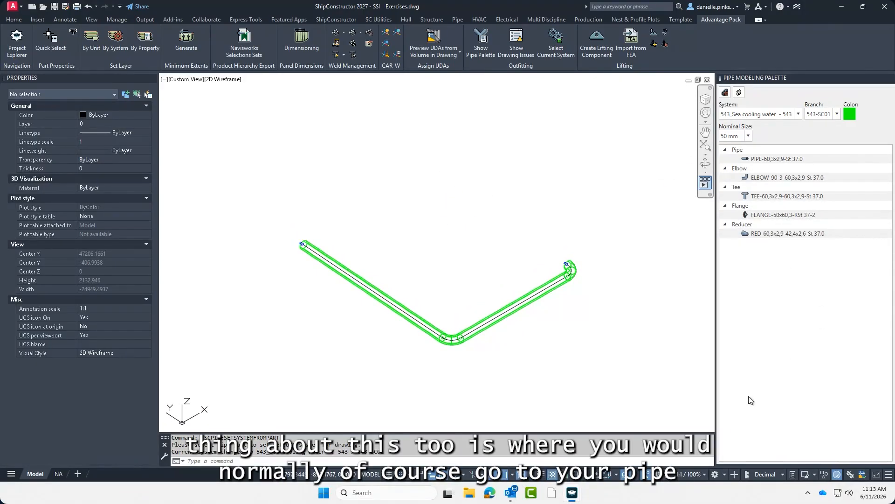
left_click(457, 20)
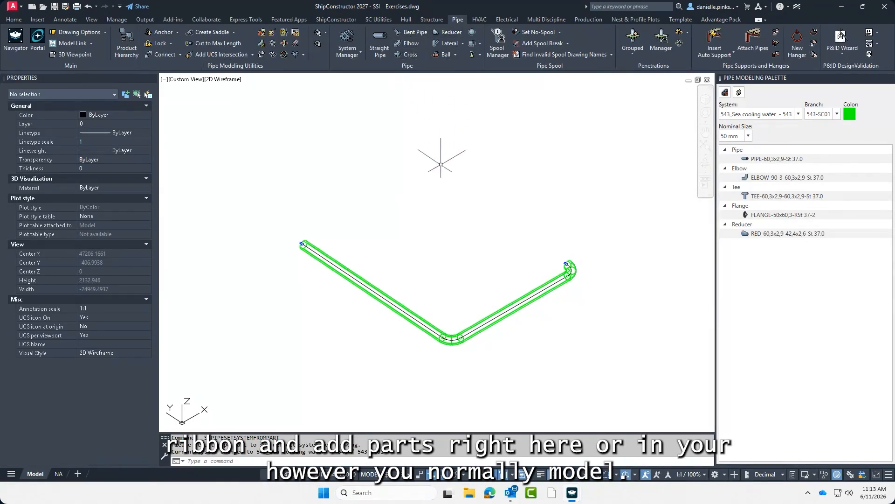
middle_click_drag(486, 176, 501, 174)
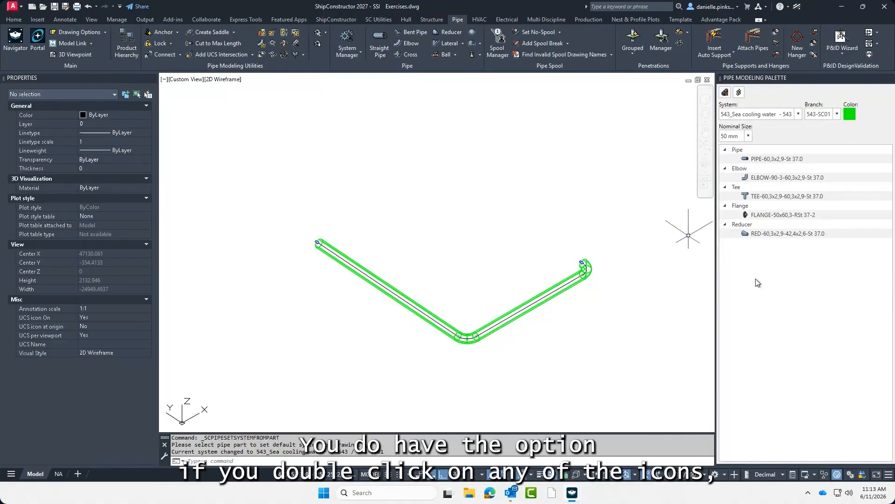
Step: Add elbow ELBOW-90-3-60,3x2,9-St 37.0 to the open end of the green pipe run, with a PL-PL connection, no accessory package, and Forward rotation
double_click(747, 179)
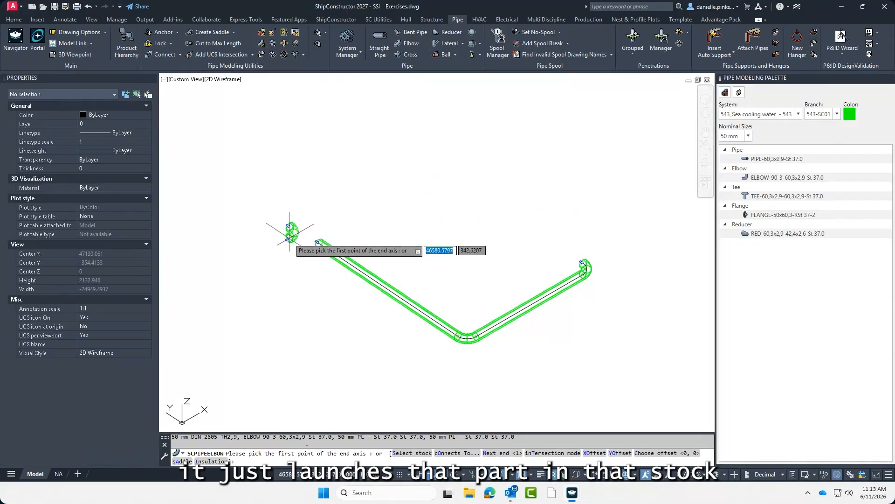
left_click(318, 242)
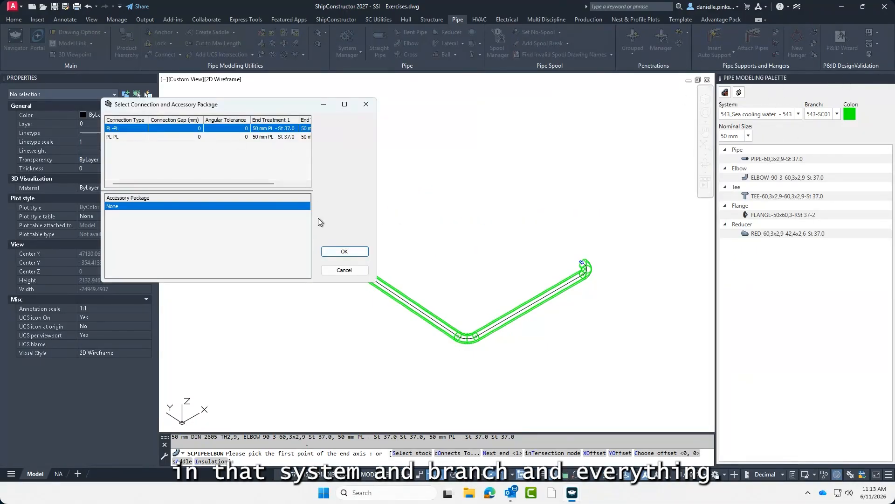
left_click(344, 252)
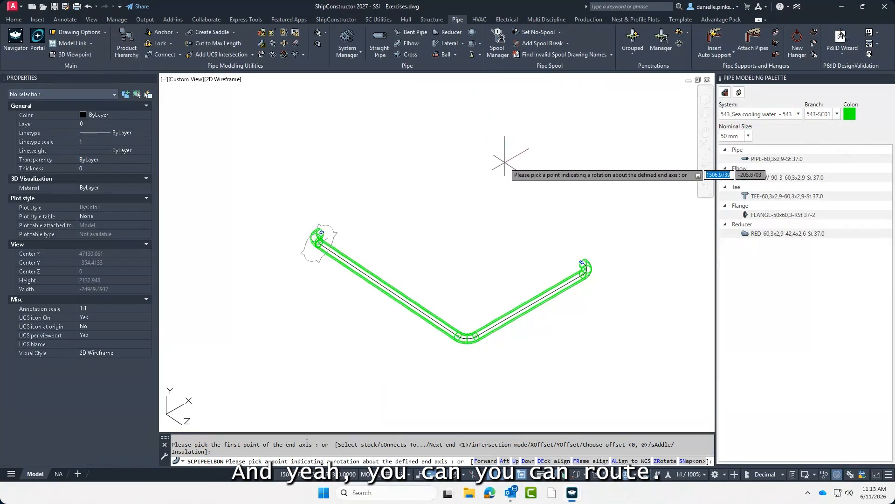
type("f")
key("Return")
Step: Set the current system to 522_Fuel oil systems, branch 522-FO02, by taking it from the orange pipe connected to the pump
scroll(471, 261, "down", 6)
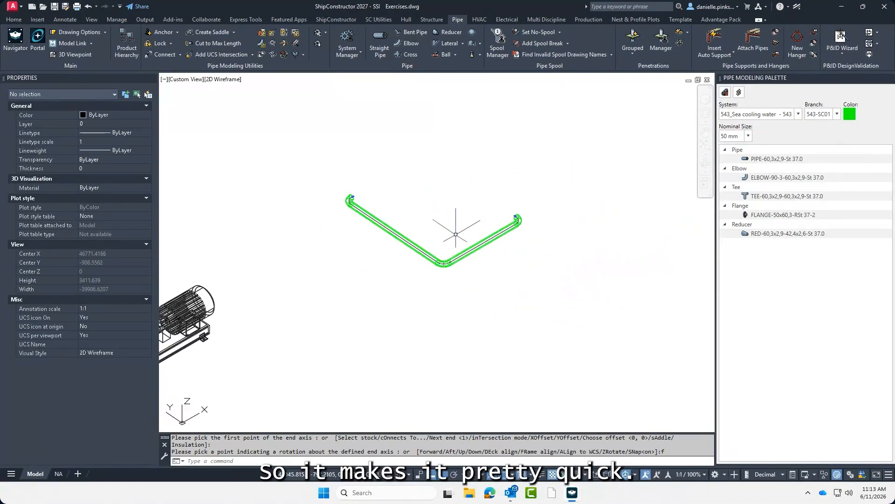
middle_click_drag(451, 240, 492, 214)
scroll(345, 261, "up", 4)
middle_click_drag(345, 262, 440, 279)
scroll(440, 270, "up", 2)
scroll(443, 285, "up", 1)
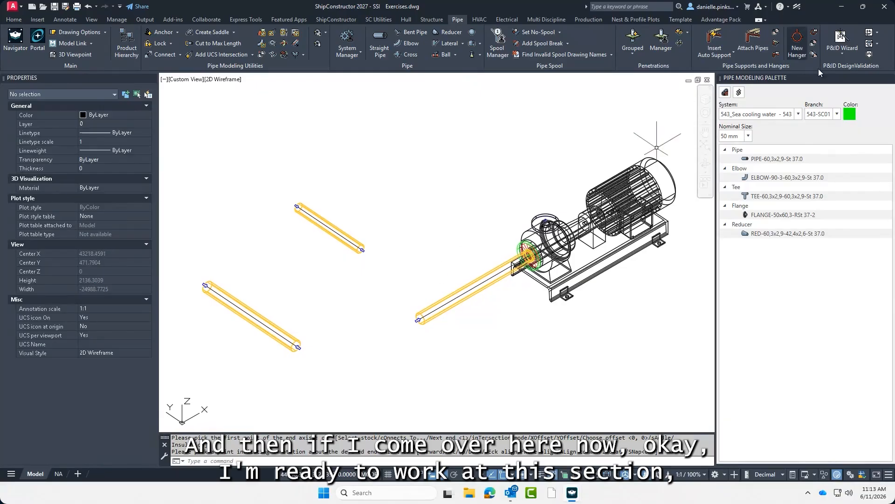
left_click(725, 92)
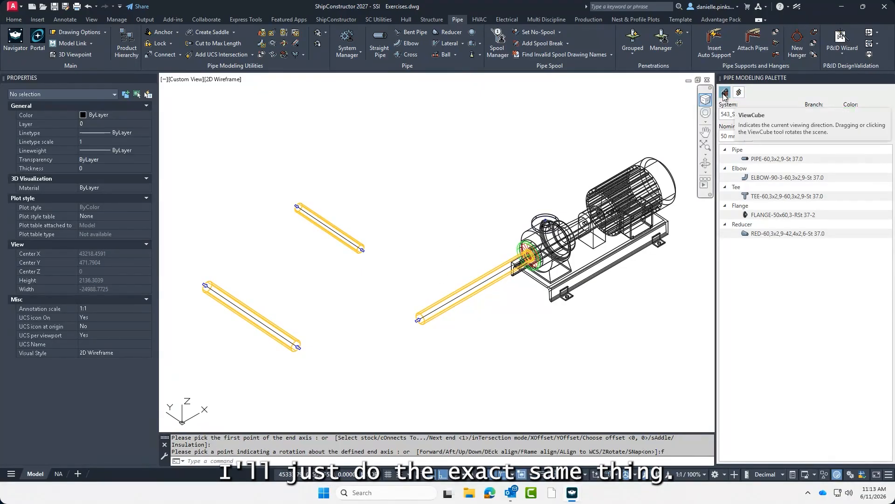
left_click(491, 276)
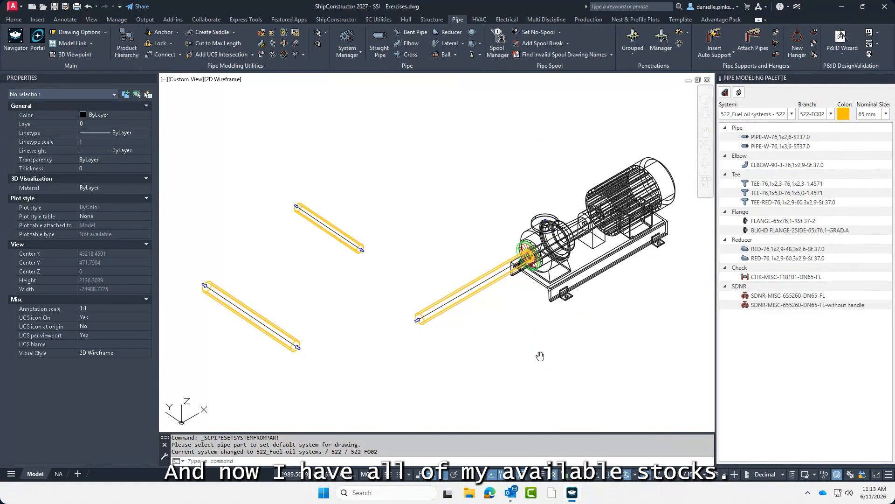
Step: Examine the 65 mm parts offered for the 522-FO02 branch, the orange pipes, and the available branch part types
middle_click_drag(537, 402, 518, 382)
mouse_move(433, 326)
middle_mouse_down()
mouse_move(443, 320)
mouse_move(473, 336)
middle_mouse_up()
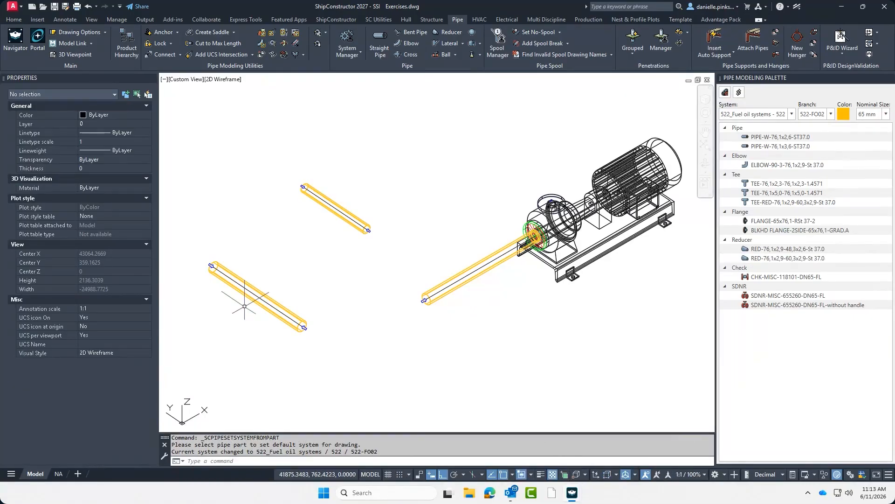
left_click(424, 327)
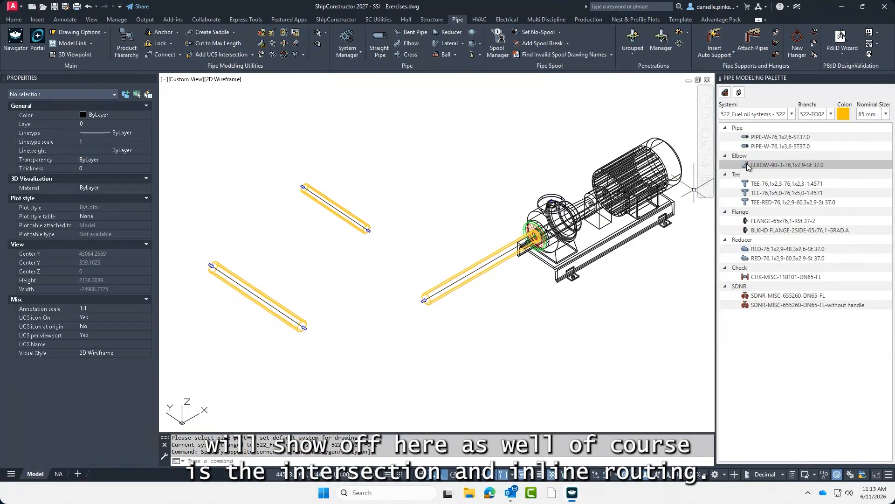
scroll(498, 347, "up", 3)
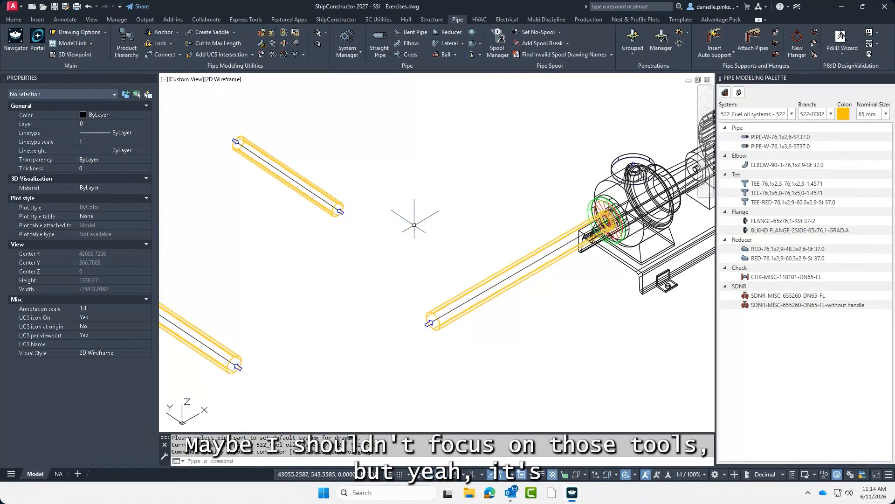
middle_click_drag(414, 224, 404, 232)
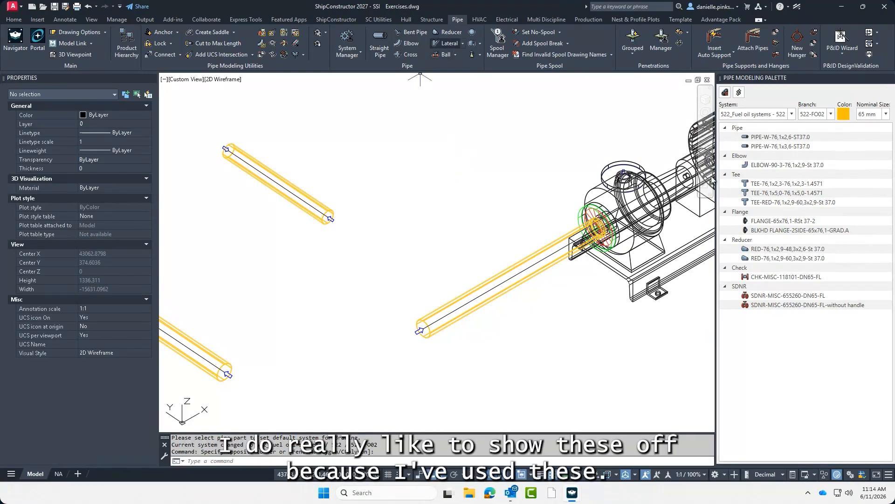
left_click(464, 43)
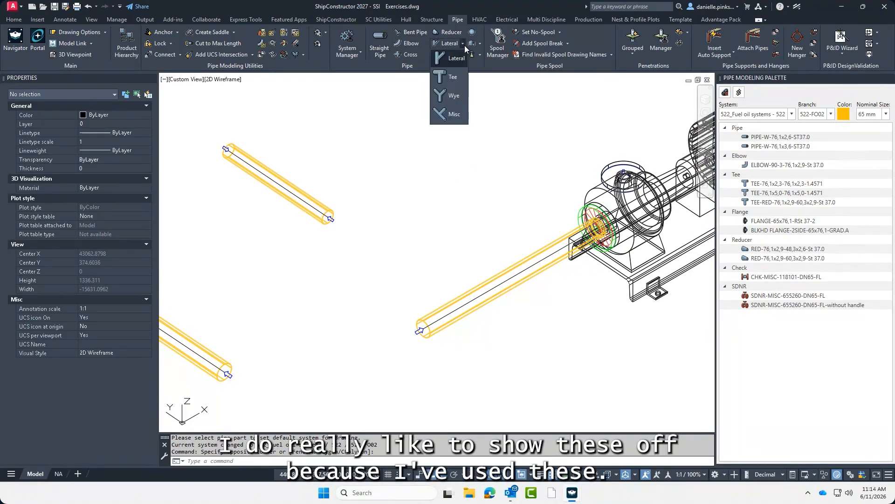
left_click(452, 77)
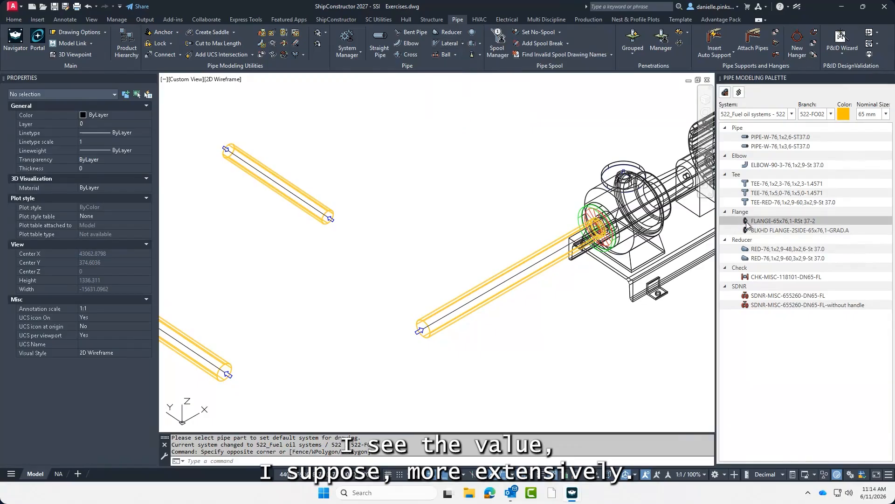
left_click(467, 177)
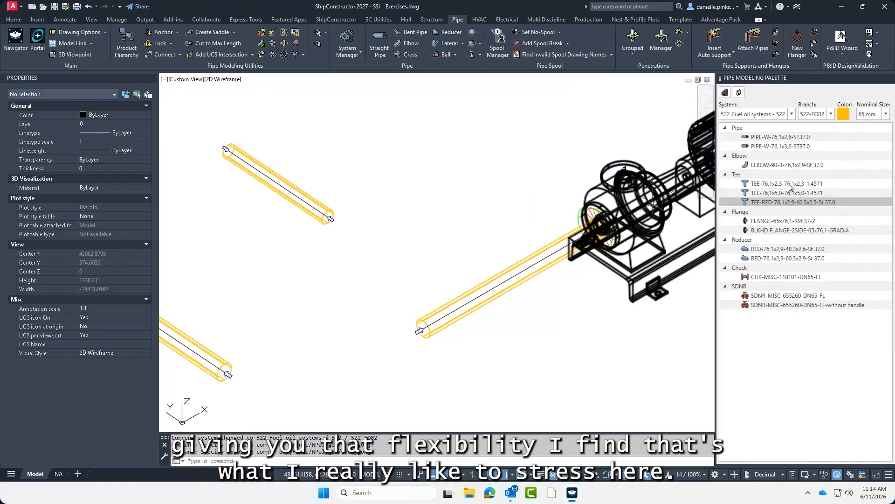
Step: Try to insert tee TEE-76,1x2,3-76,1x2,3-1.4571 inline at a nearest point on the orange pipe leading to the pump
left_click(746, 186)
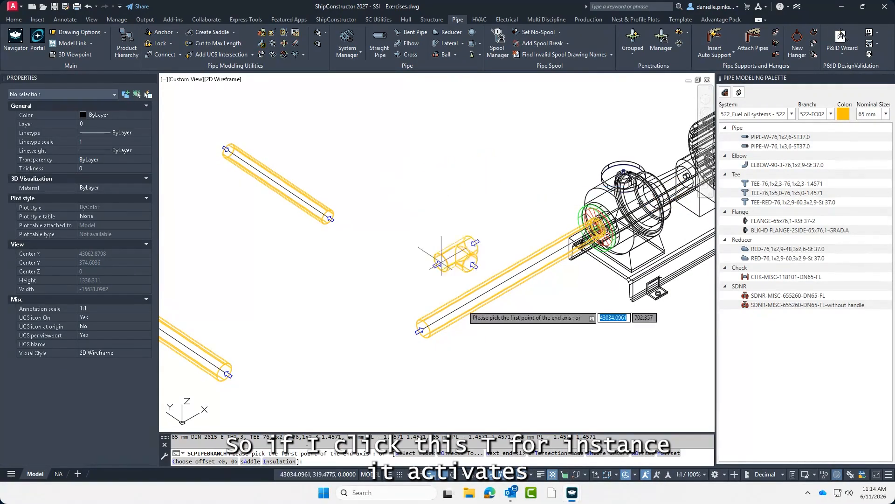
left_click(603, 455)
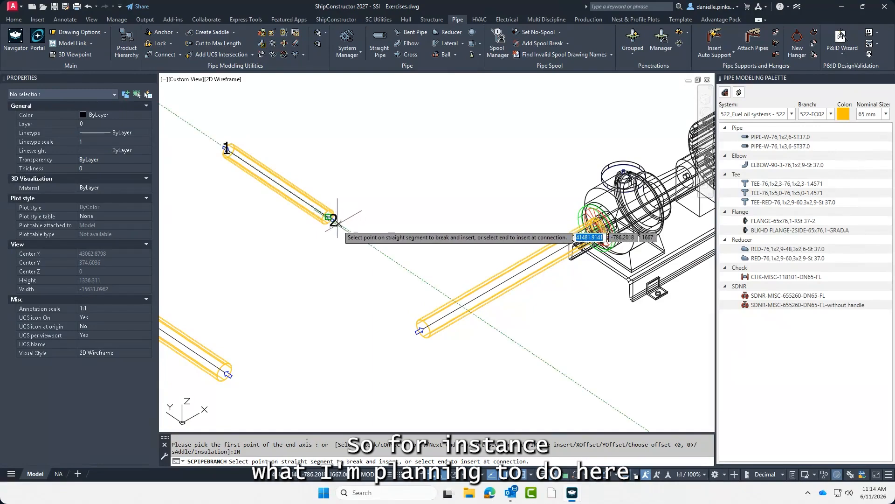
right_click(463, 306, "shift")
key("r")
left_click(463, 306)
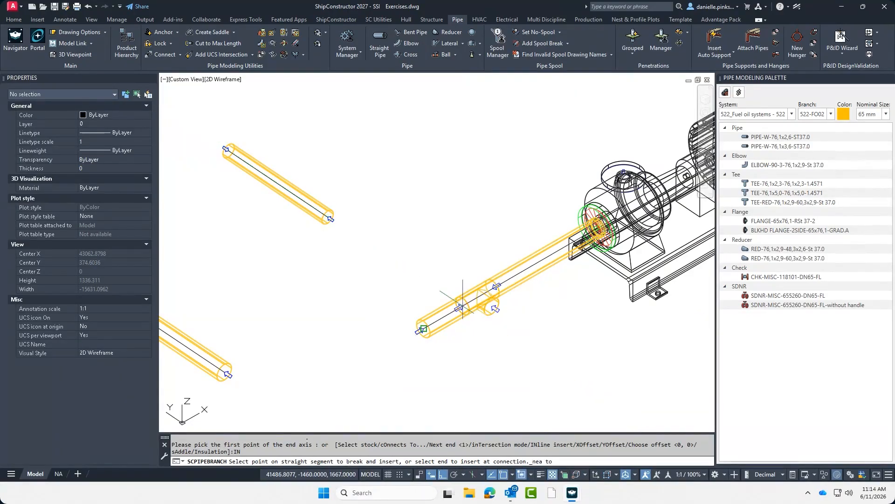
key("Escape")
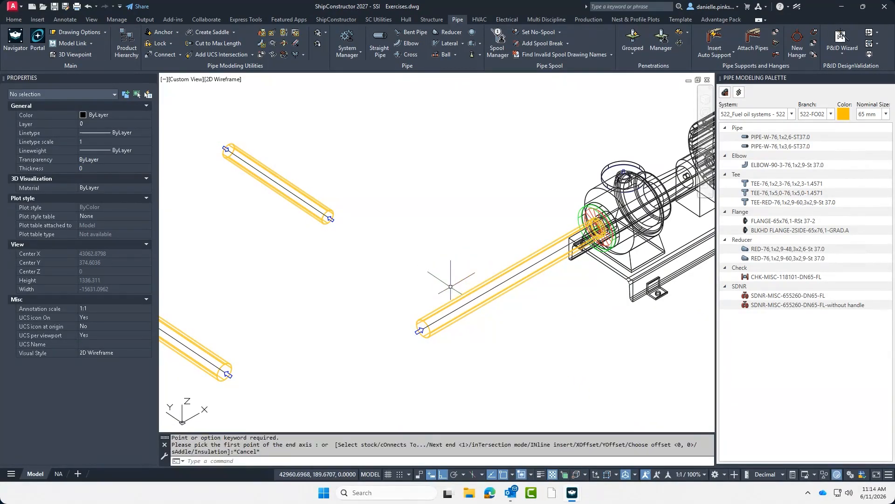
key("Return")
key("Escape")
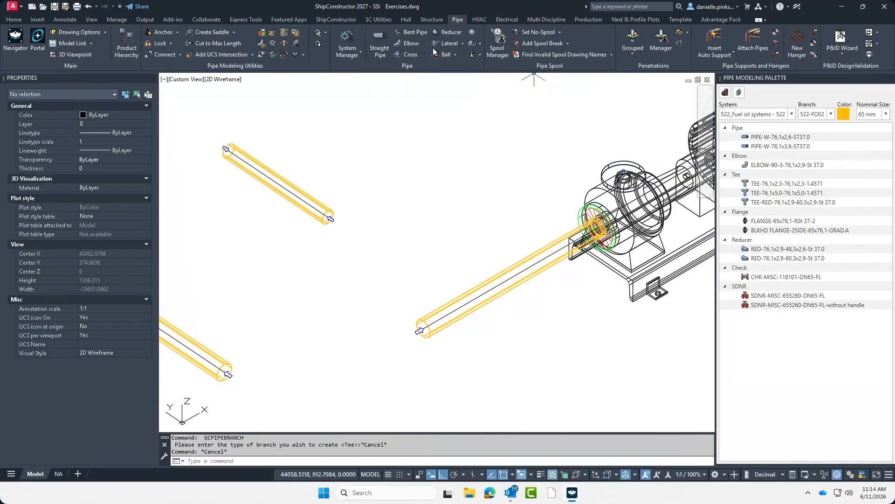
left_click(462, 44)
key("Escape")
key("Escape")
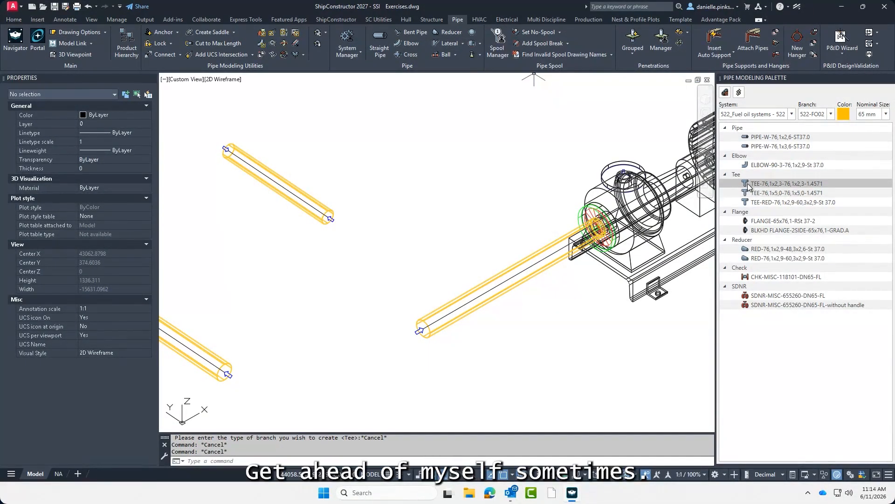
Step: Retry breaking the pump's orange pipe with an inline TEE-76,1x2,3-76,1x2,3-1.4571, placing its end axis at a nearest point, and cancel the command
left_click(745, 184)
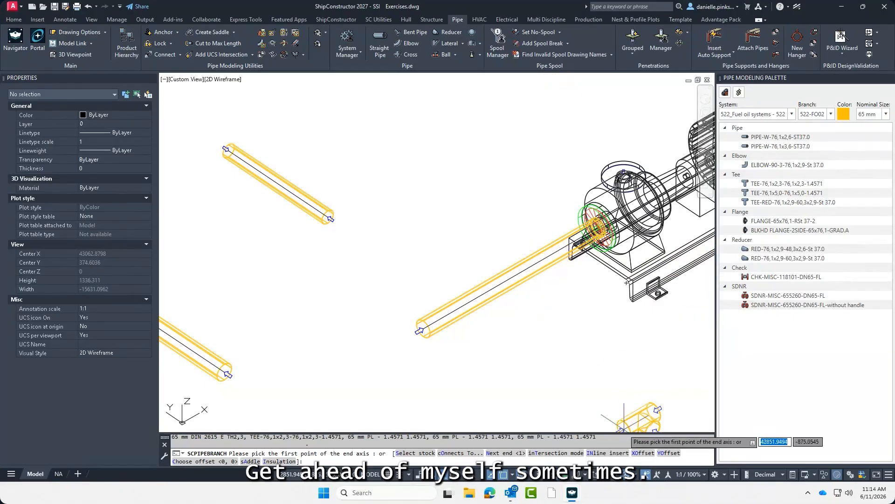
left_click(614, 456)
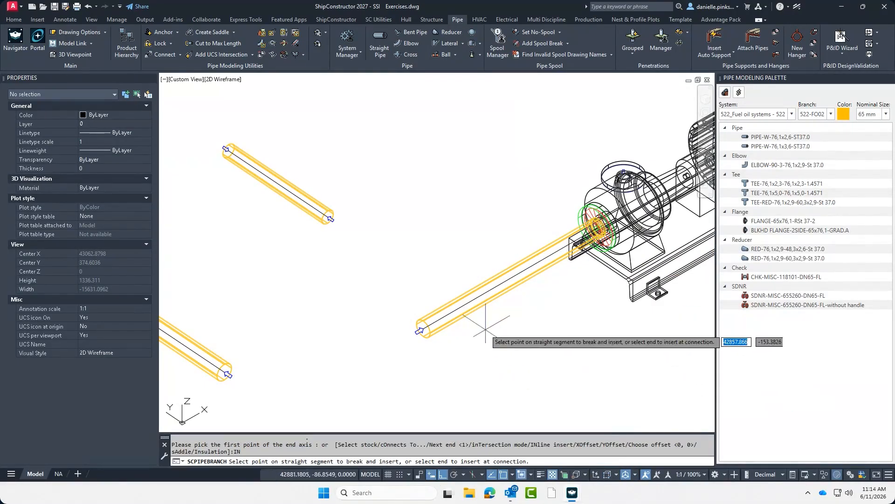
left_click(469, 293)
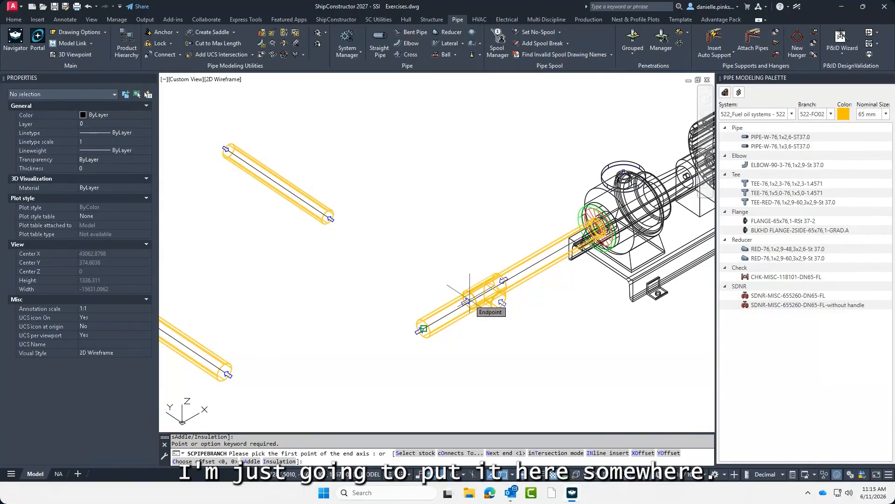
right_click(469, 311, "shift")
left_click(494, 285)
left_click(469, 301)
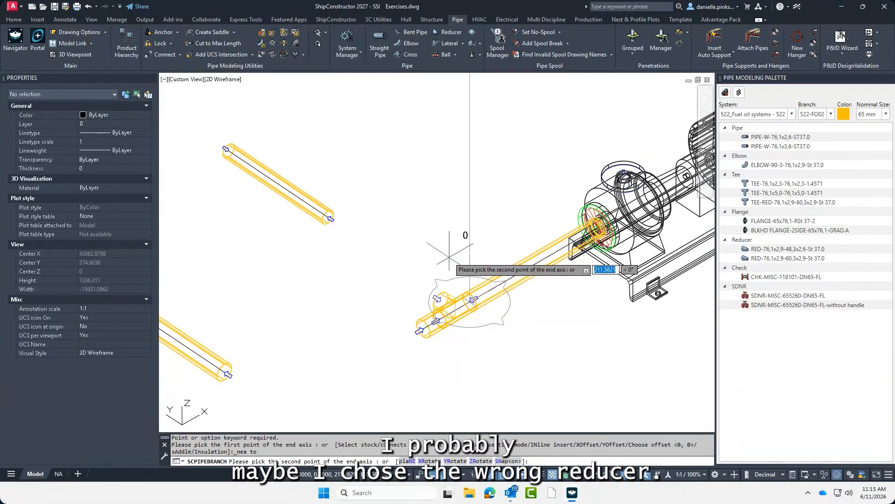
key("Escape")
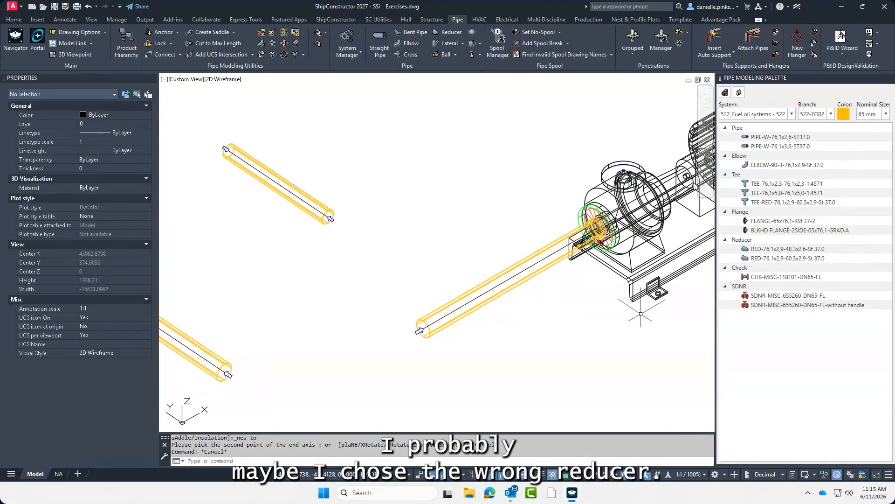
left_click(464, 44)
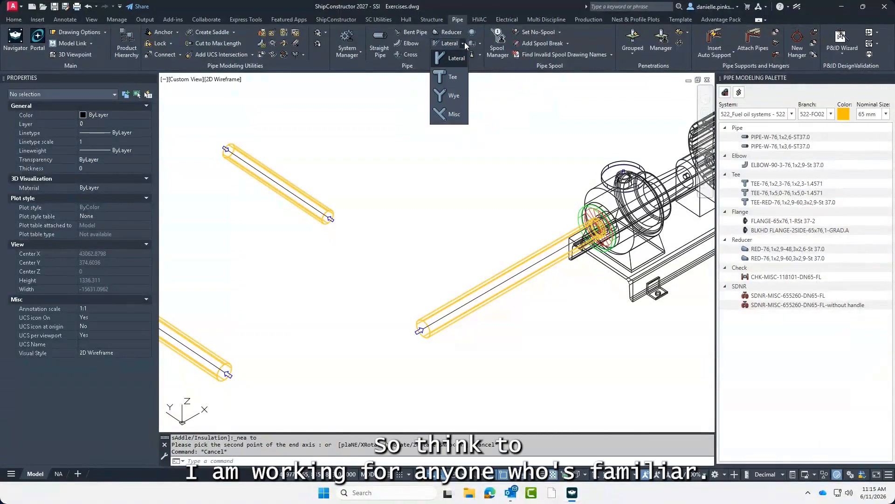
left_click(453, 77)
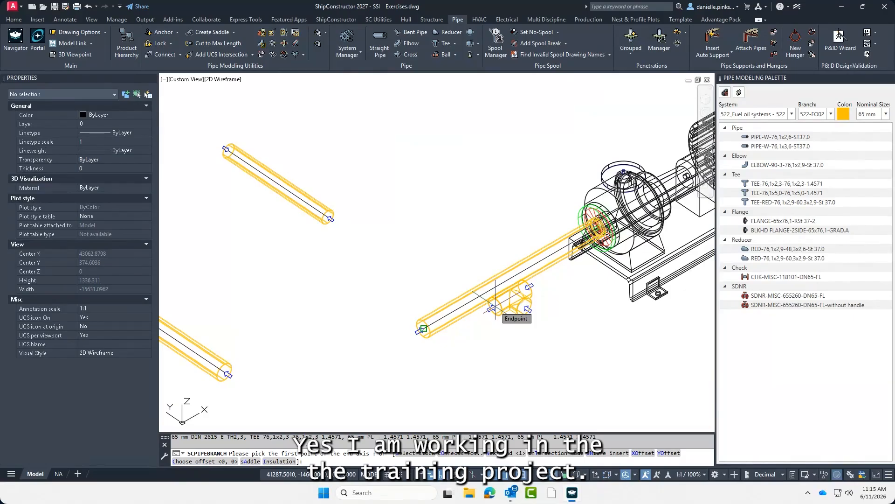
left_click(495, 306)
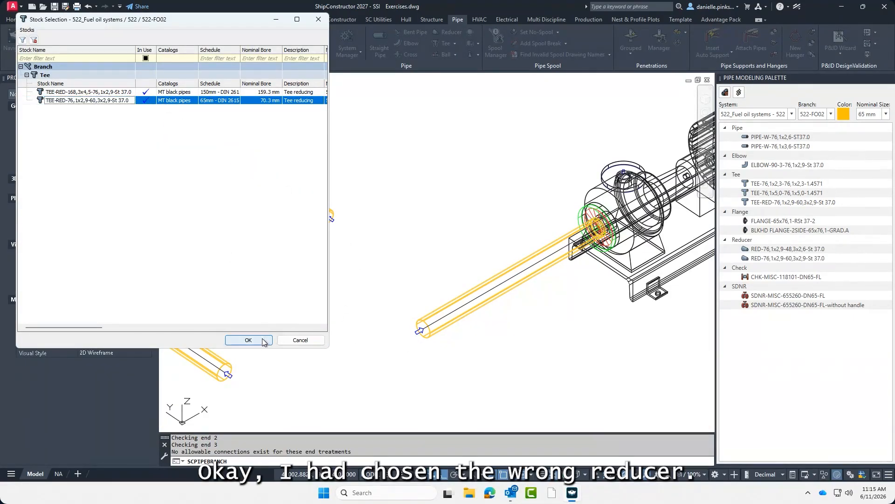
left_click(249, 340)
left_click(343, 252)
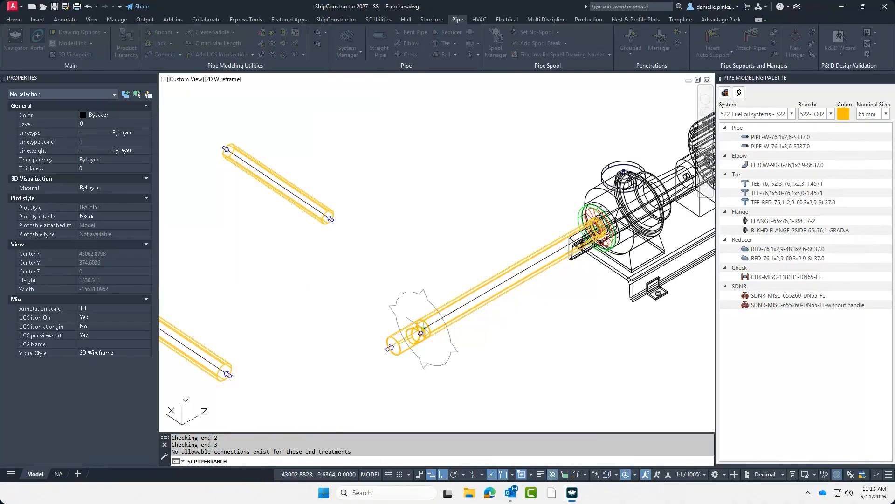
key("Escape")
Step: Begin a tee with reducing stock TEE-RED-76,1x2,9-60,3x2,9-St 37.0, filtered to fit the open end of the pump's orange pipe
double_click(473, 286)
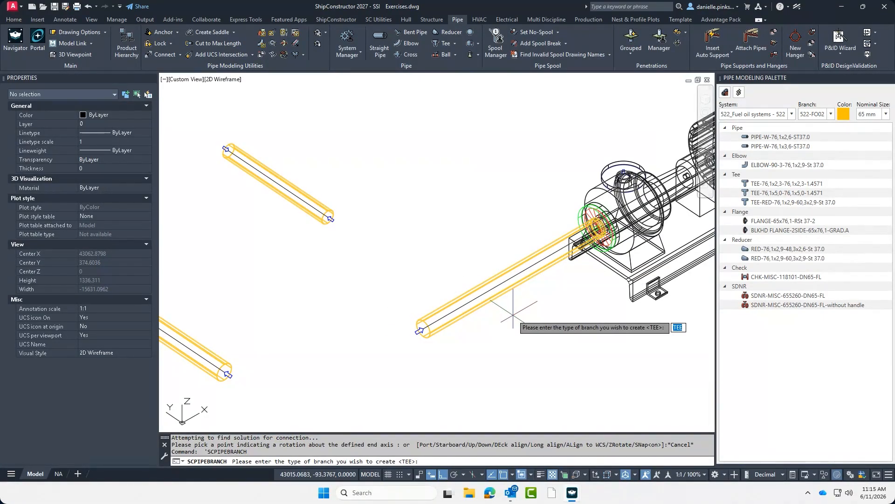
key("Return")
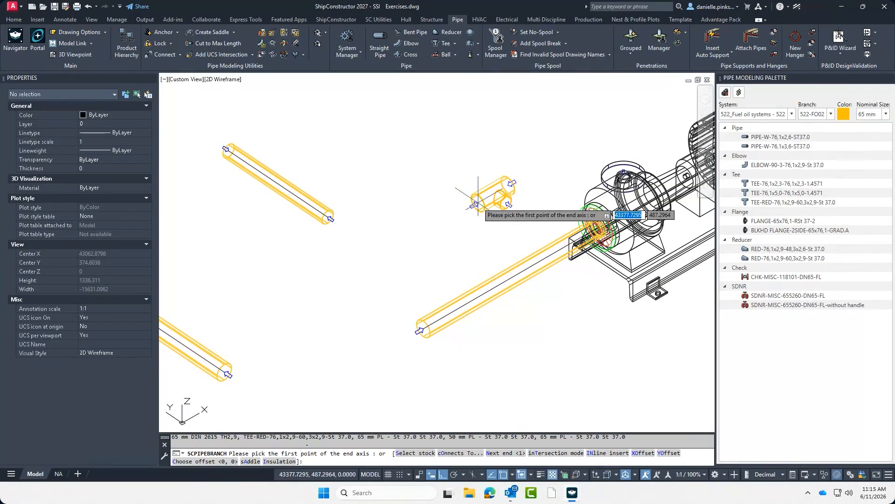
type("o")
key("Return")
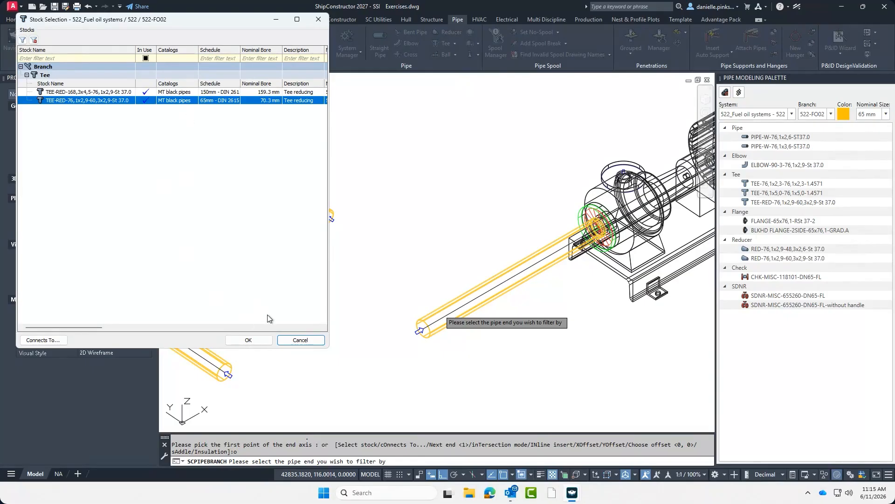
left_click(255, 340)
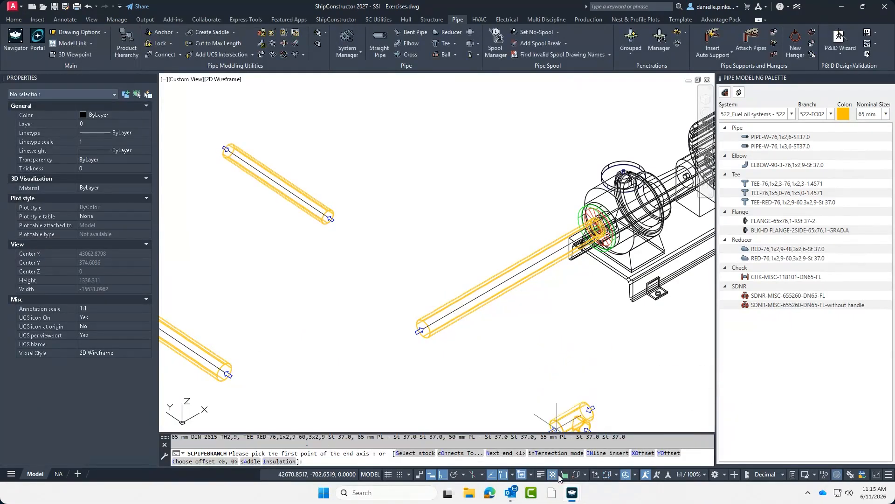
Step: Use inline insert to break the pump's orange pipe with the reducing tee at a nearest point along its length
type("IN")
key("Return")
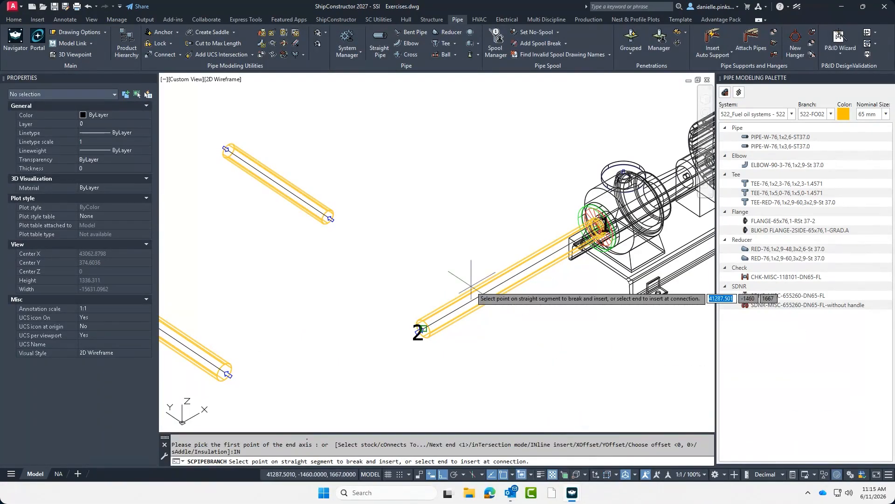
right_click(454, 274, "shift")
left_click(471, 295)
left_click(482, 301)
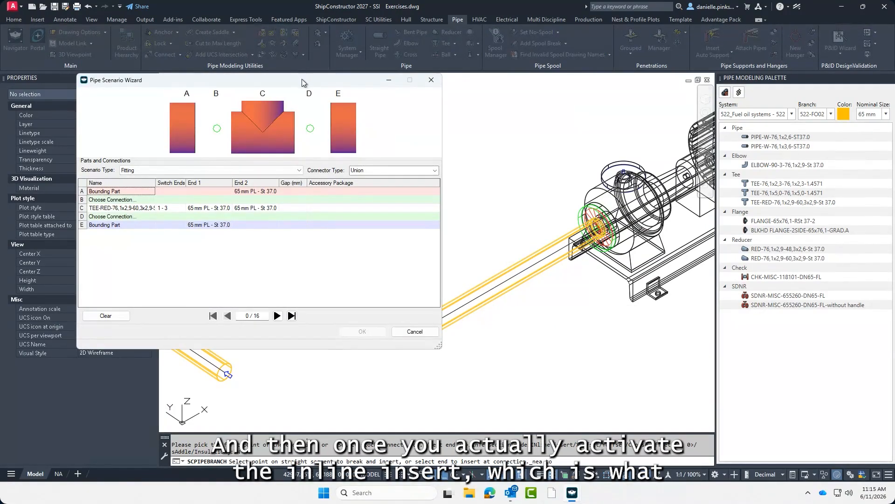
Step: Compare the pipe scenarios, accept scenario 1 of 16 with PL-PL connections and 0 mm gaps, and rotate the tee's outlet to -180 degrees
left_click_drag(304, 80, 307, 89)
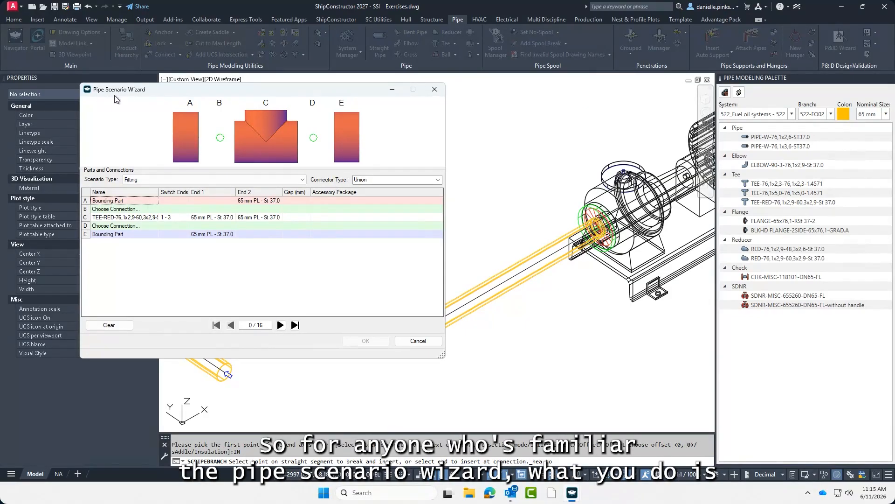
left_click(281, 326)
left_click(281, 326)
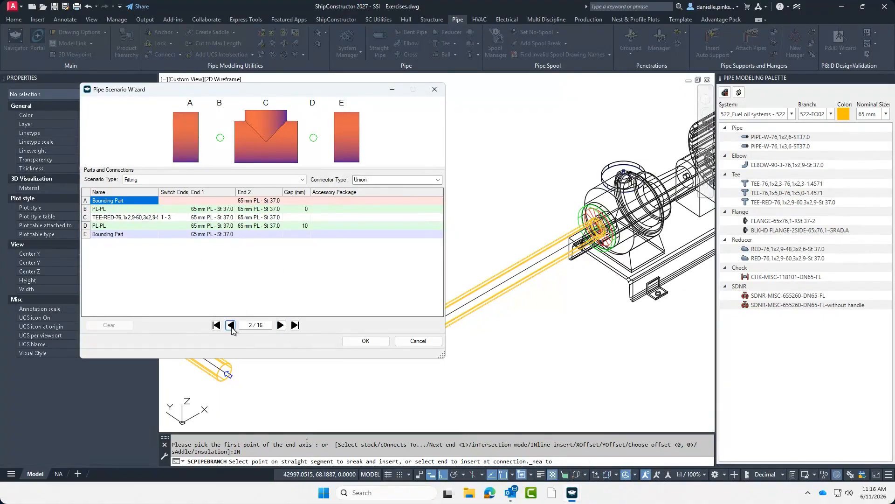
left_click(231, 325)
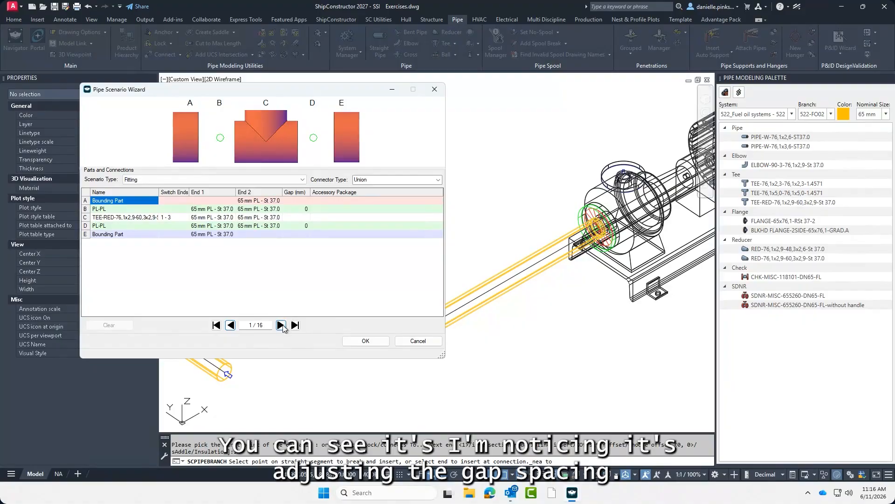
left_click(231, 325)
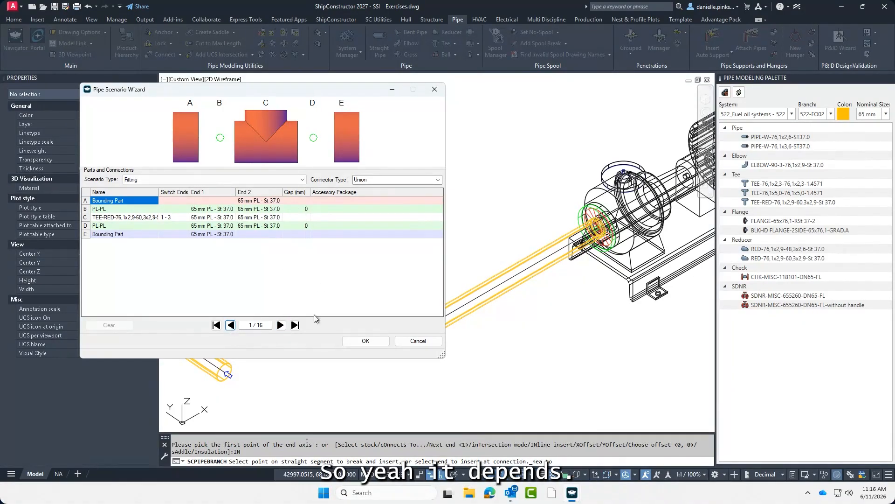
left_click(365, 341)
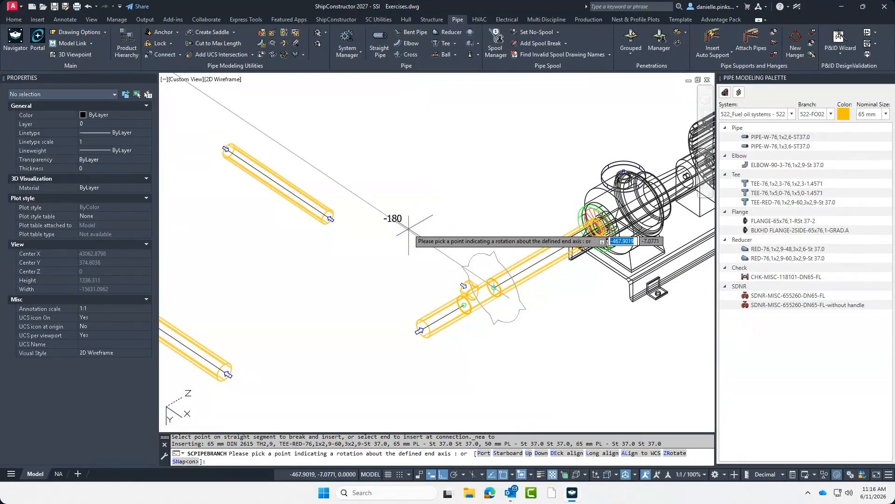
left_click(408, 229)
Step: Move the inline tee from its branch outlet endpoint to the near endpoint of the loose orange pipe to align them
left_click(463, 275)
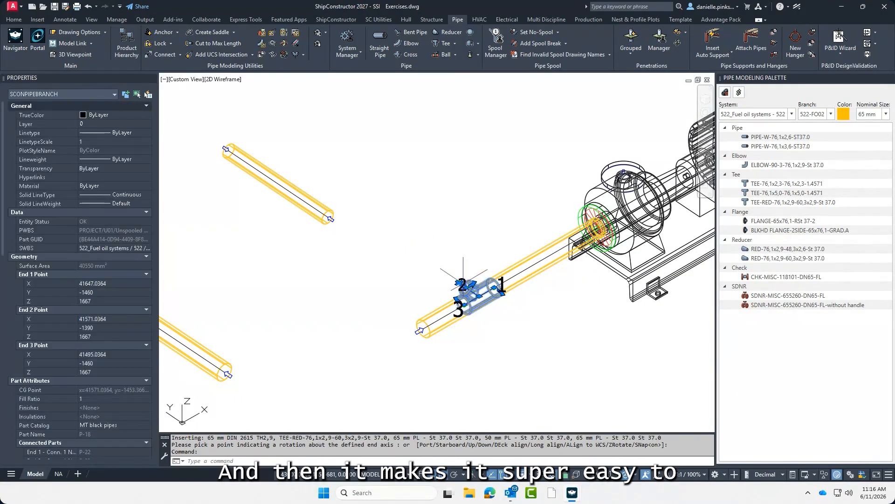
type("m")
key("Return")
right_click(465, 294, "shift")
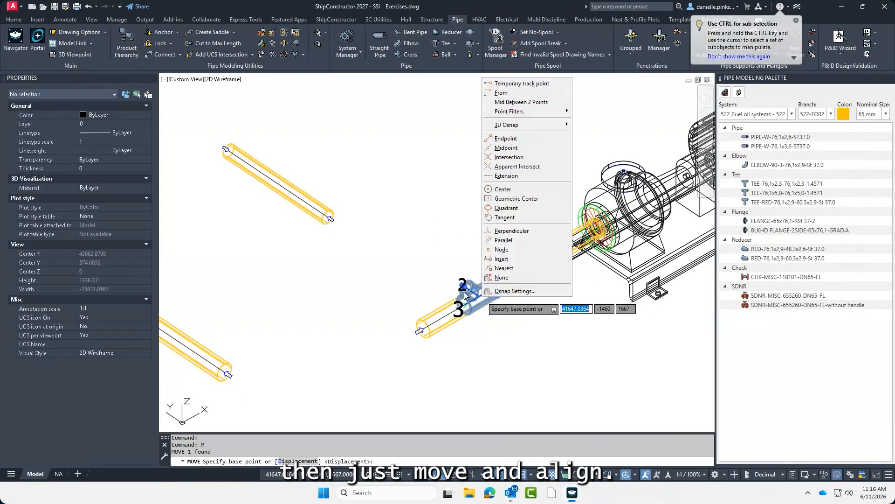
key("e")
left_click(465, 287)
right_click(466, 288, "shift")
key("e")
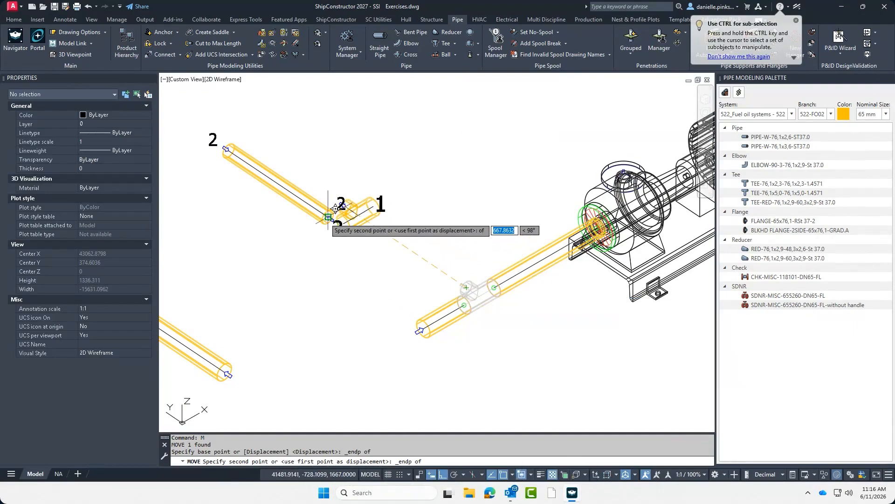
left_click(335, 209)
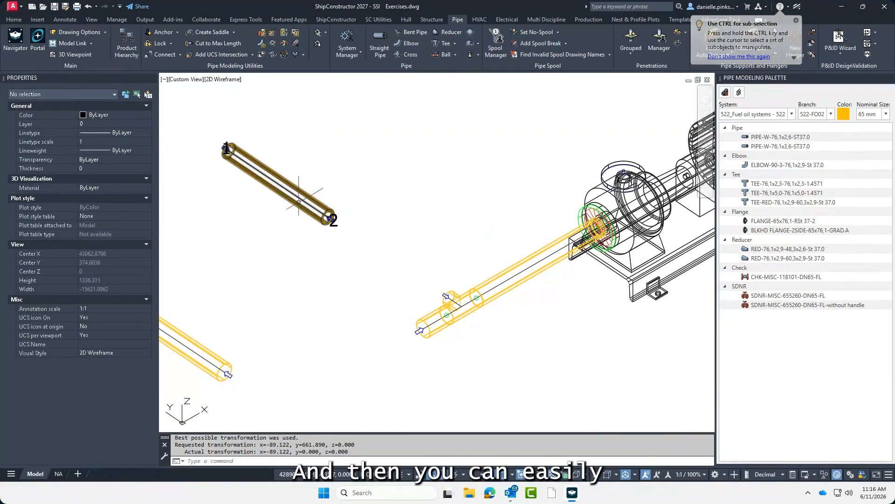
Step: Connect the aligned loose pipe to the tee's branch outlet with a PL-PL connection and no accessory package, extending the pipe
left_click(160, 55)
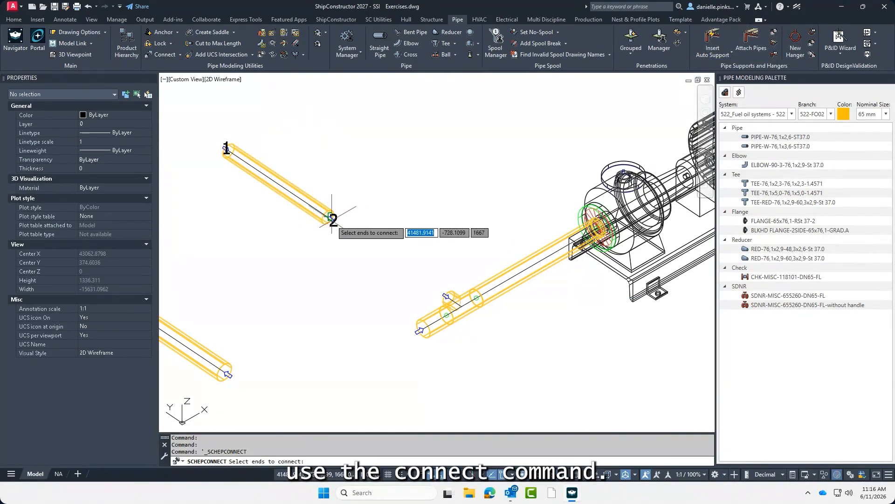
left_click(331, 217)
left_click(422, 330)
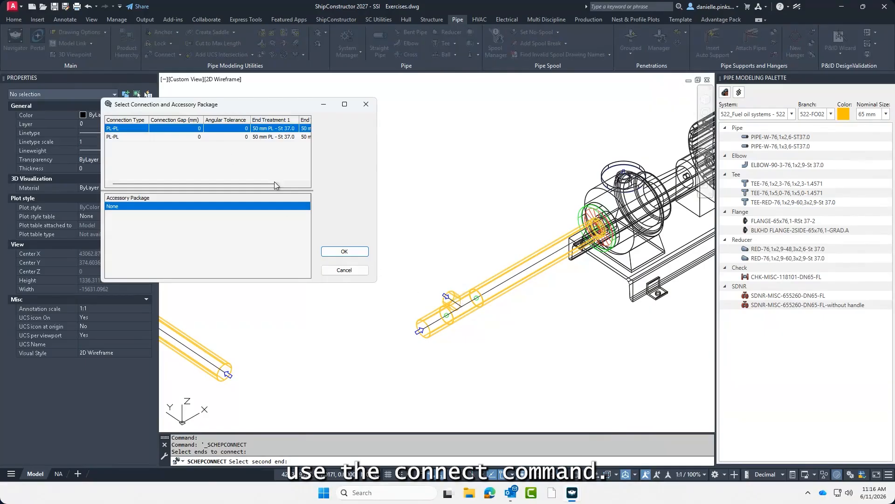
left_click(344, 251)
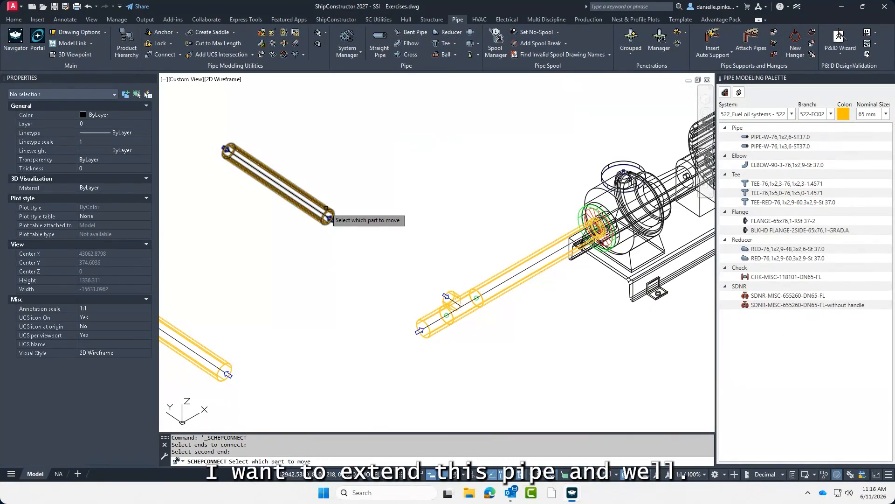
left_click(329, 218)
middle_click_drag(545, 338, 583, 303)
middle_click_drag(358, 325, 396, 291)
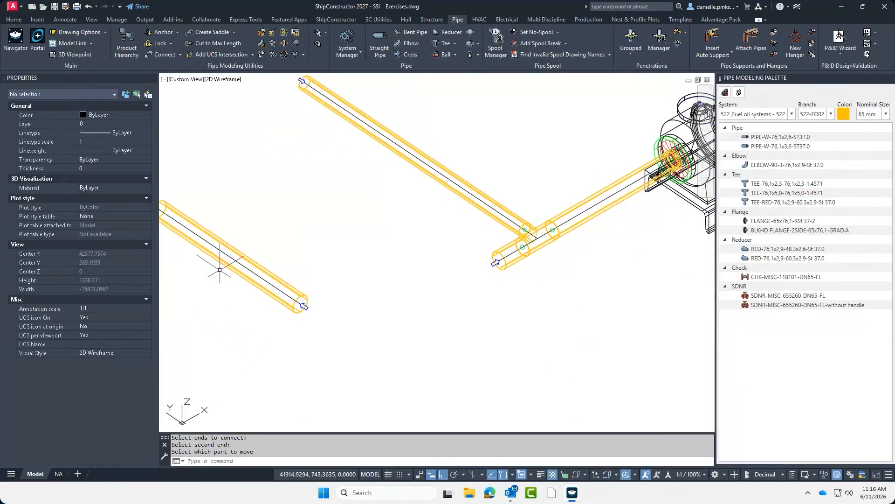
left_click(410, 46)
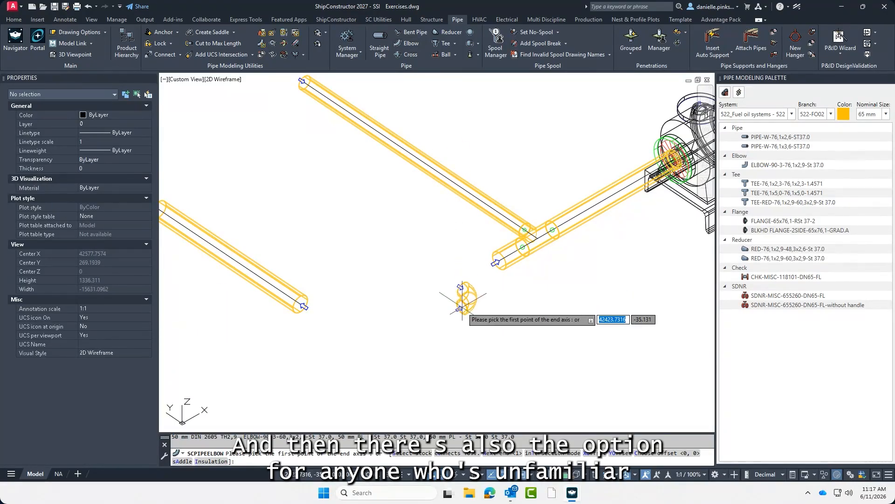
left_click(553, 453)
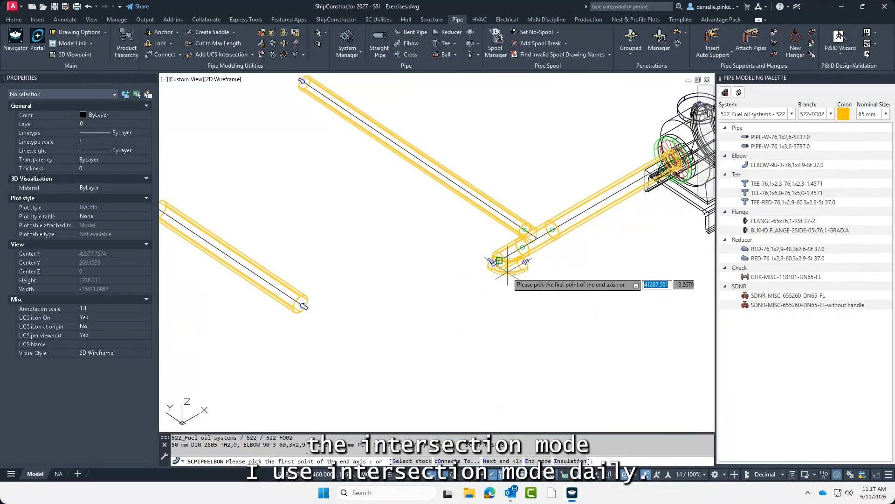
left_click(506, 269)
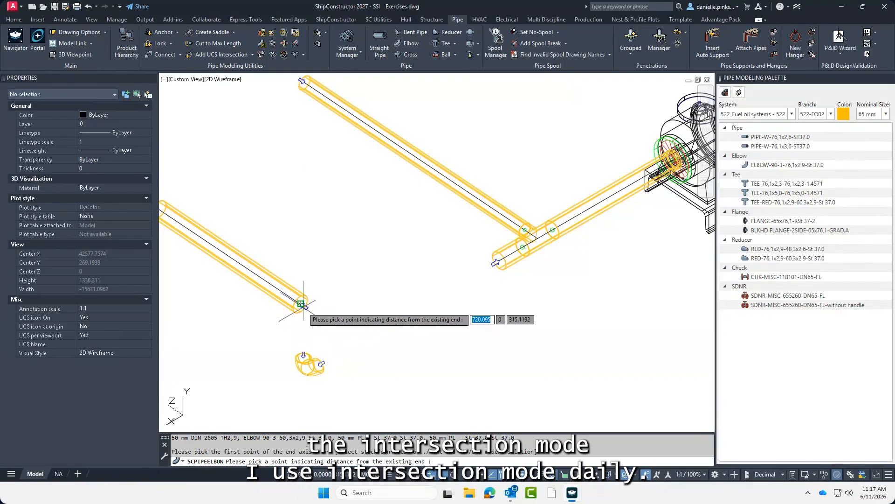
key("Escape")
key("Return")
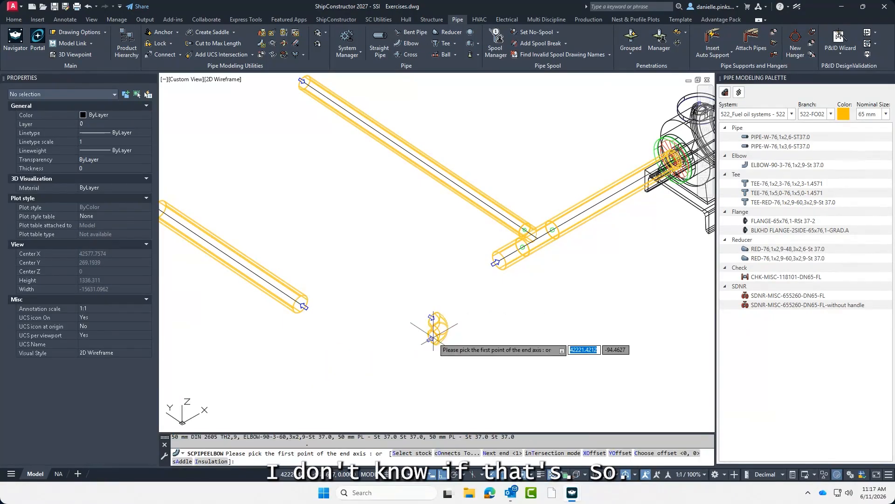
type("o")
key("Escape")
key("Escape")
key("Escape")
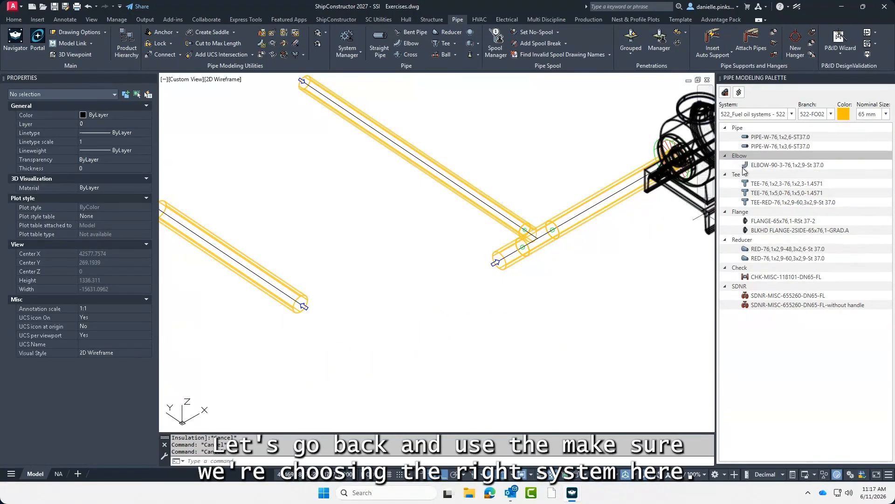
Step: Take the current system from the unconnected orange pipe and place ELBOW-90-3-76,1x2,9-St 37.0 in intersection mode between its open end and the pump pipe's
left_click(725, 92)
left_click(296, 299)
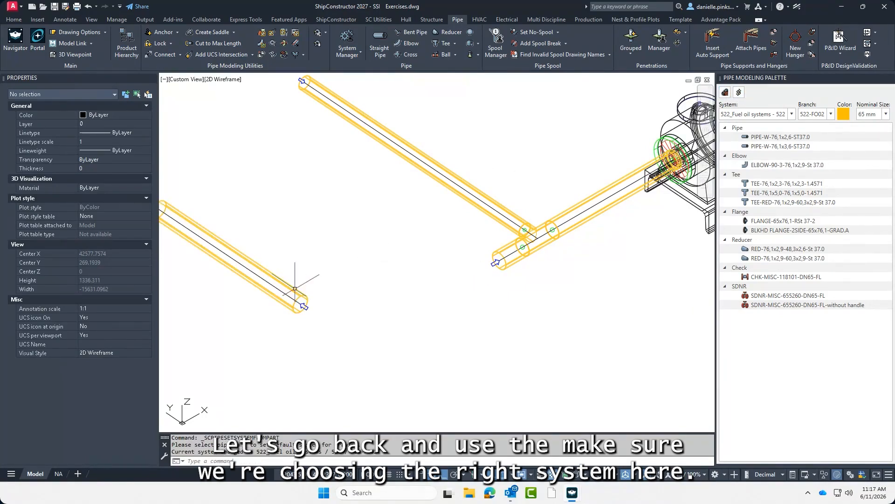
left_click(745, 165)
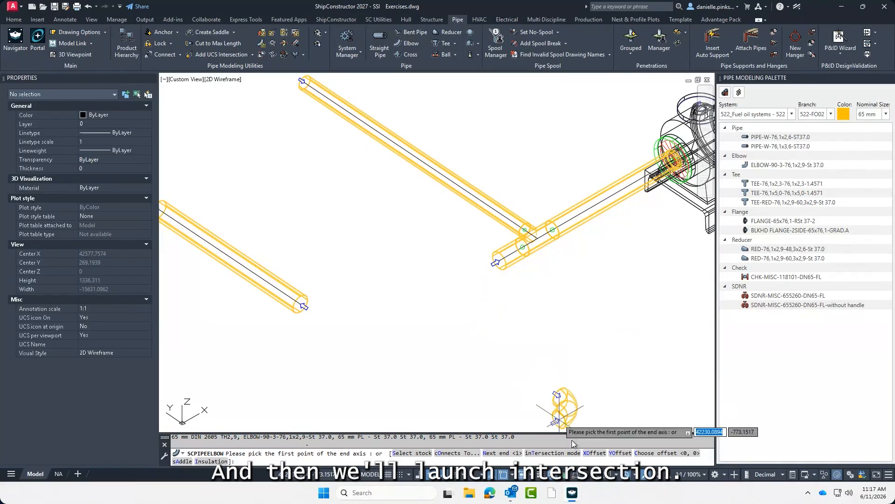
left_click(553, 453)
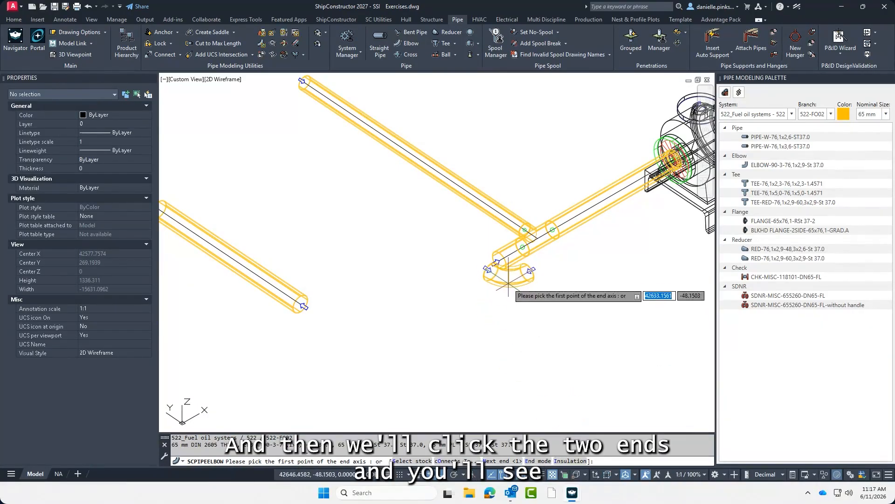
left_click(496, 263)
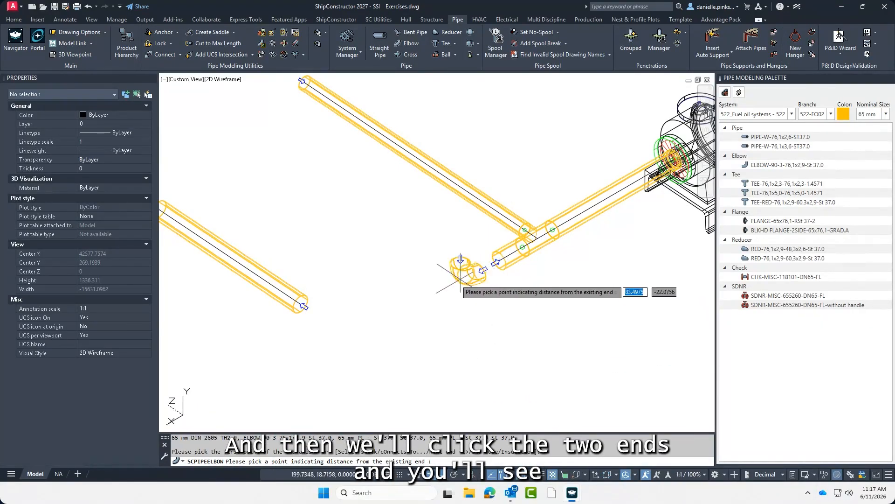
left_click(303, 305)
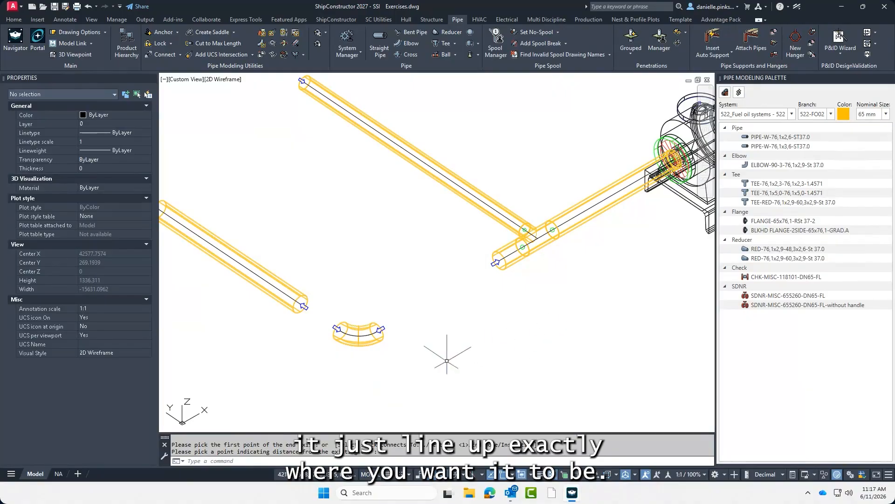
Step: Connect the elbow to the adjacent loose pipe with a PL-PL connection, 0 mm gap and no accessory package, choosing the pipe to move
left_click(161, 54)
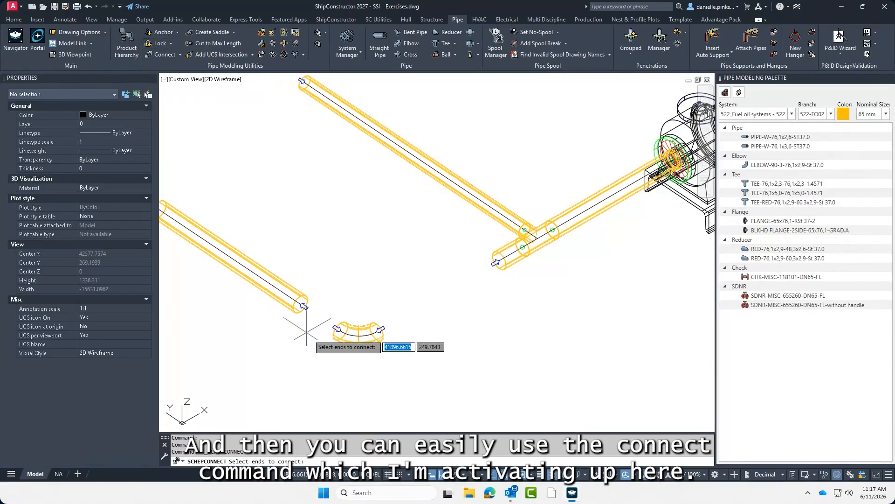
left_click(380, 329)
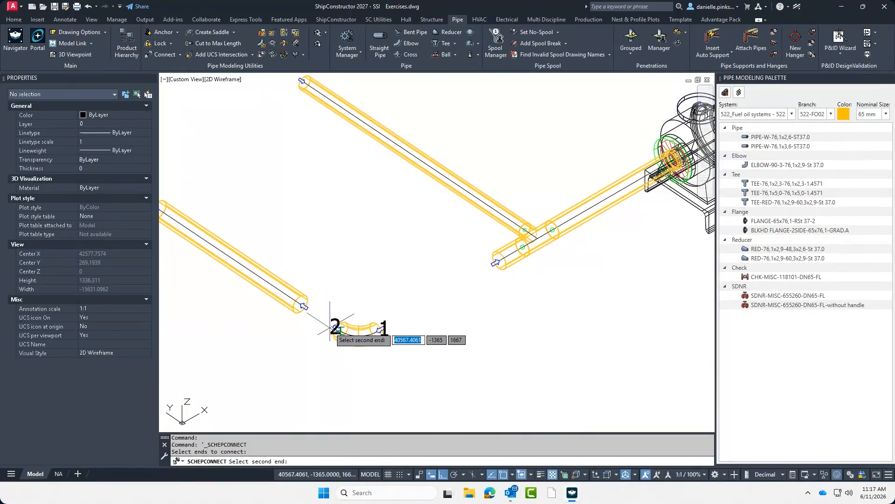
left_click(337, 330)
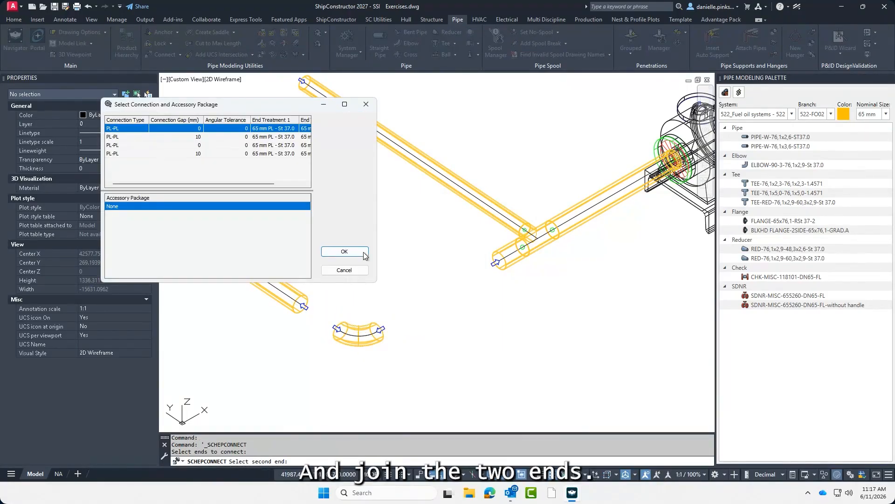
left_click(345, 252)
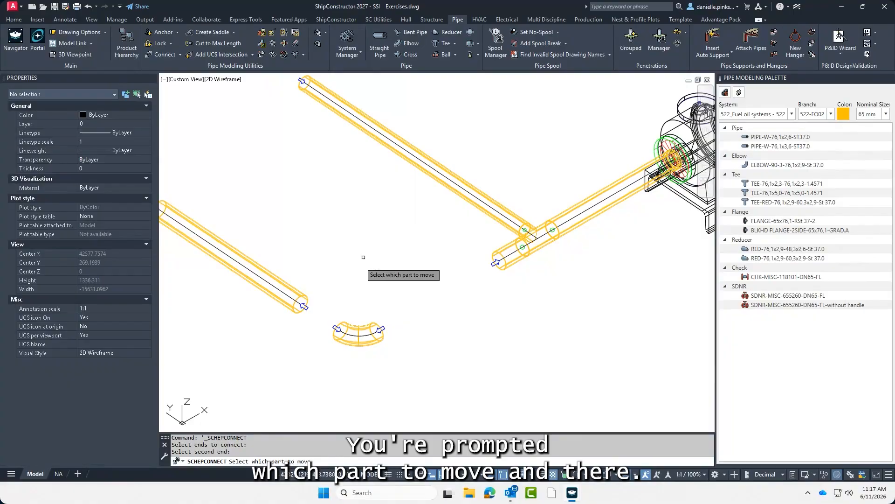
left_click(304, 306)
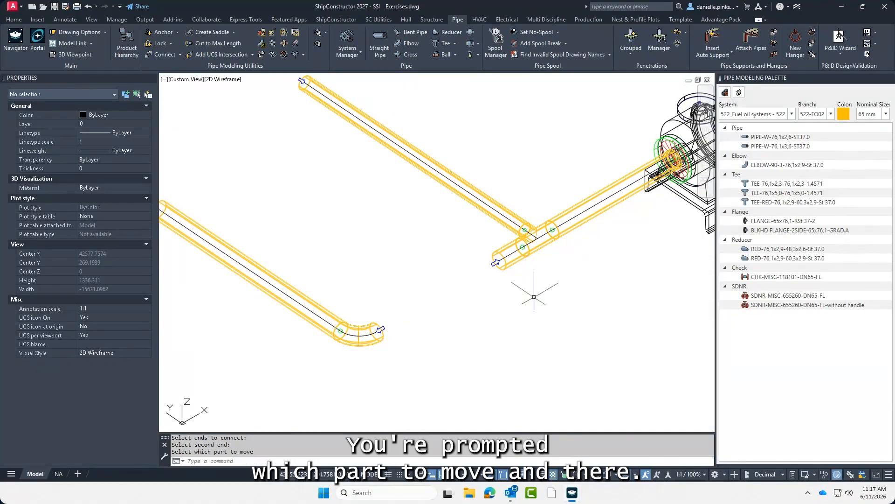
Step: Connect the elbow's free end to the open pipe end at the tee with a PL-PL connection, 0 mm gap and no accessory package
left_click(159, 55)
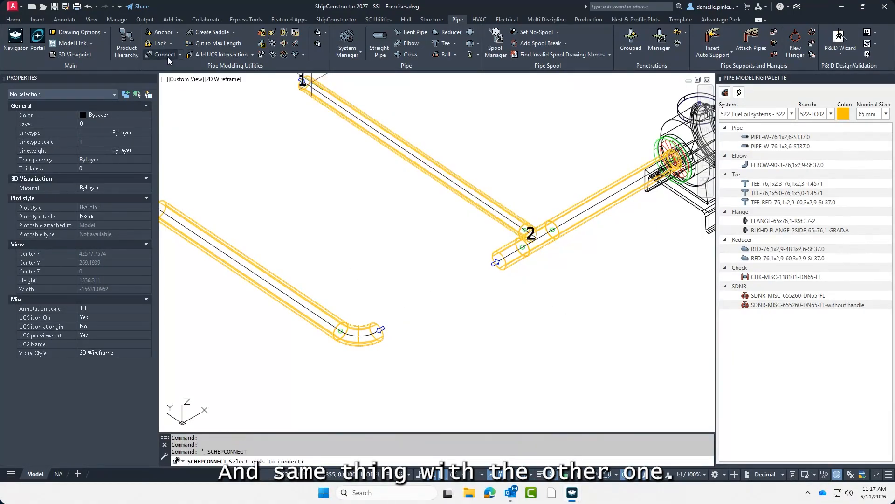
left_click(378, 330)
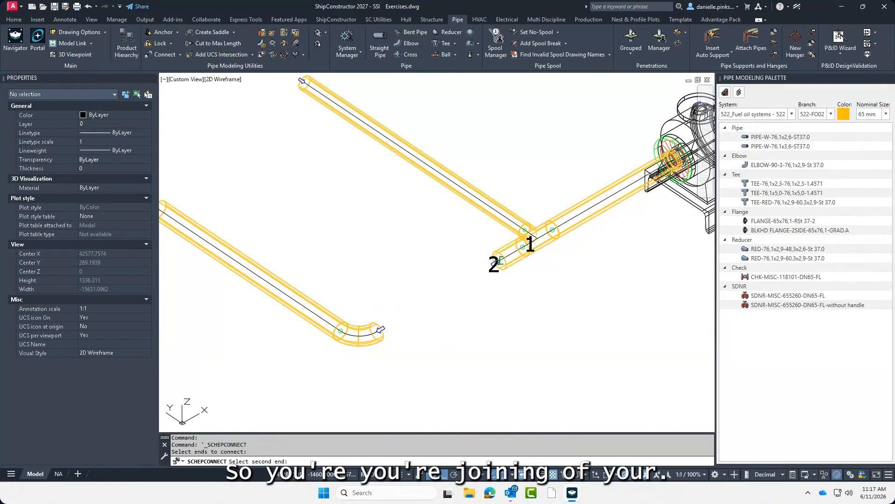
left_click(496, 262)
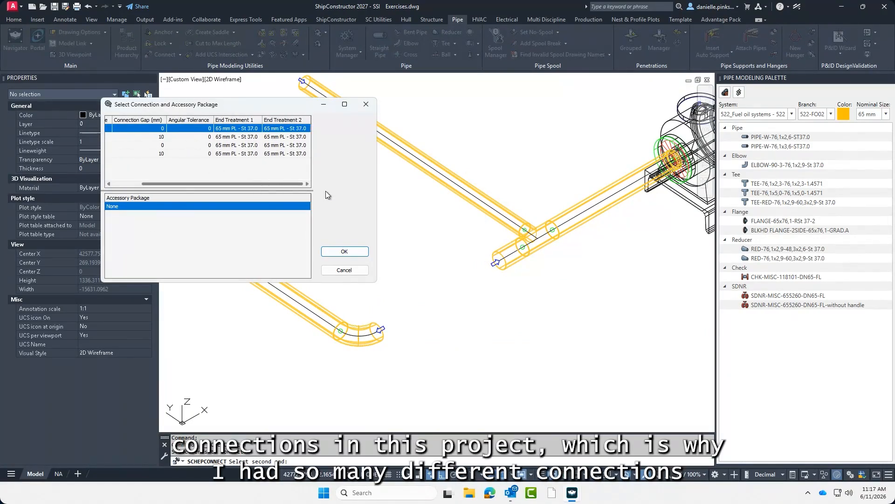
left_click(345, 252)
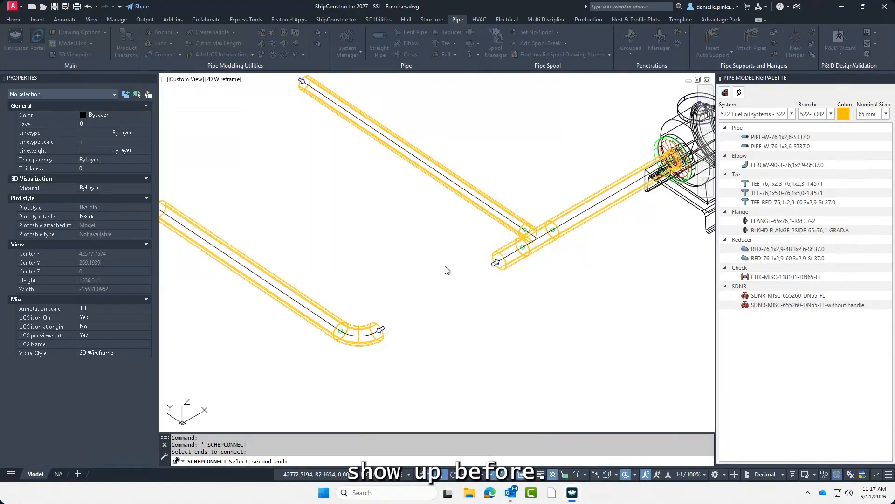
left_click(497, 262)
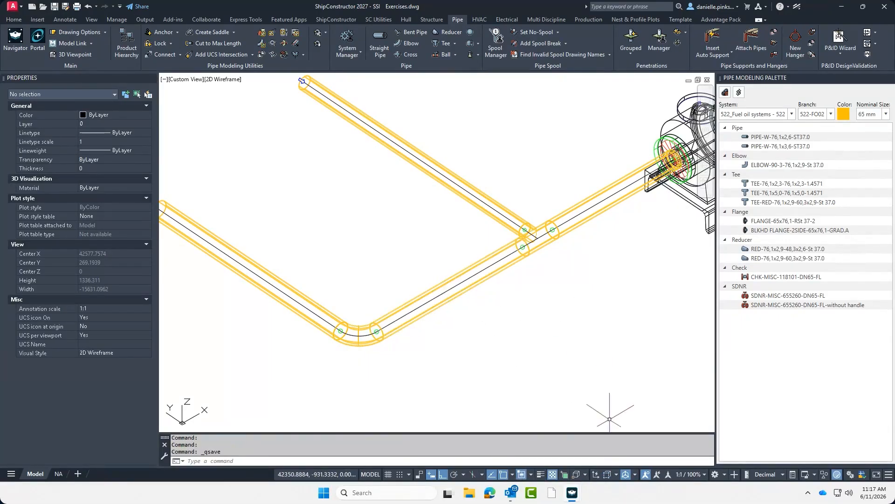
Step: Review the changes tracked under the active Modify Pipe Route task in the Task Palette, widening it to include all columns, and close it
mouse_move(572, 492)
mouse_move(566, 451)
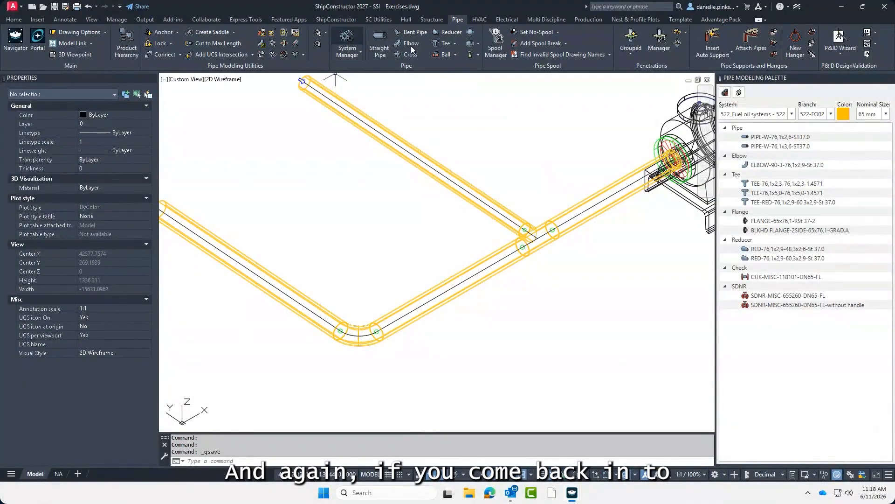
left_click(335, 20)
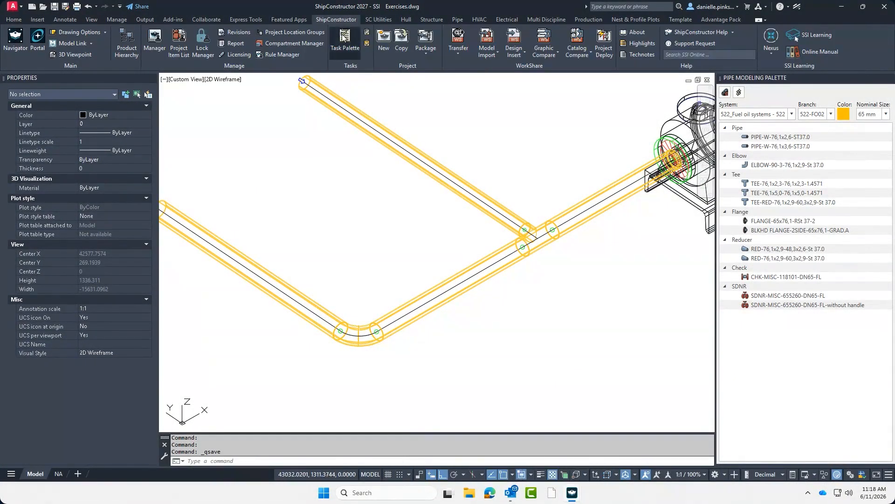
left_click(344, 39)
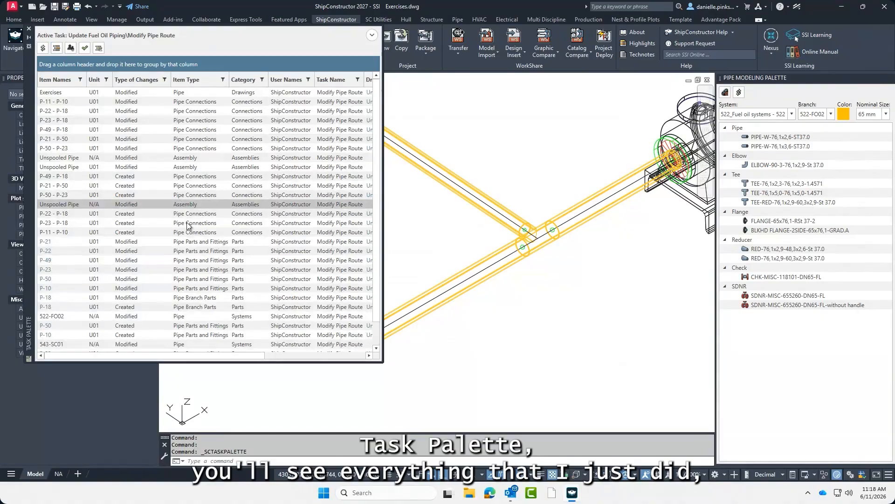
scroll(192, 236, "down", 2)
scroll(280, 345, "up", 2)
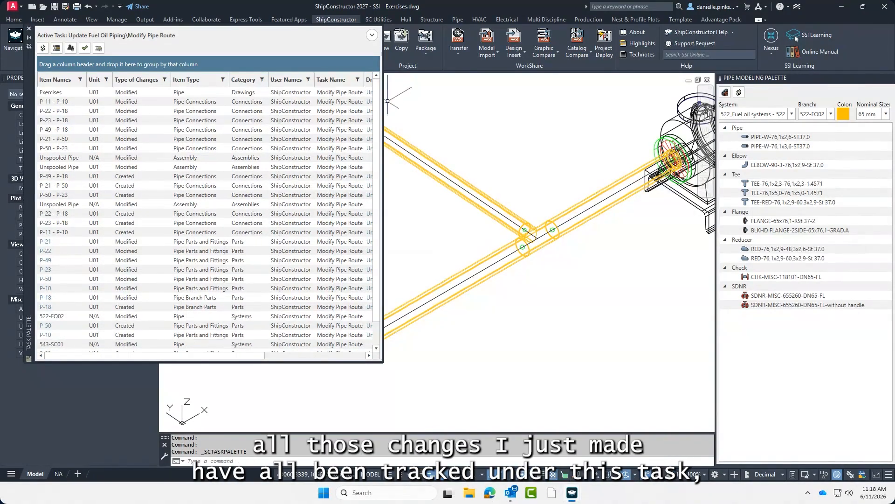
mouse_move(377, 110)
left_mouse_down()
mouse_move(379, 136)
mouse_move(386, 112)
mouse_move(546, 122)
left_mouse_up()
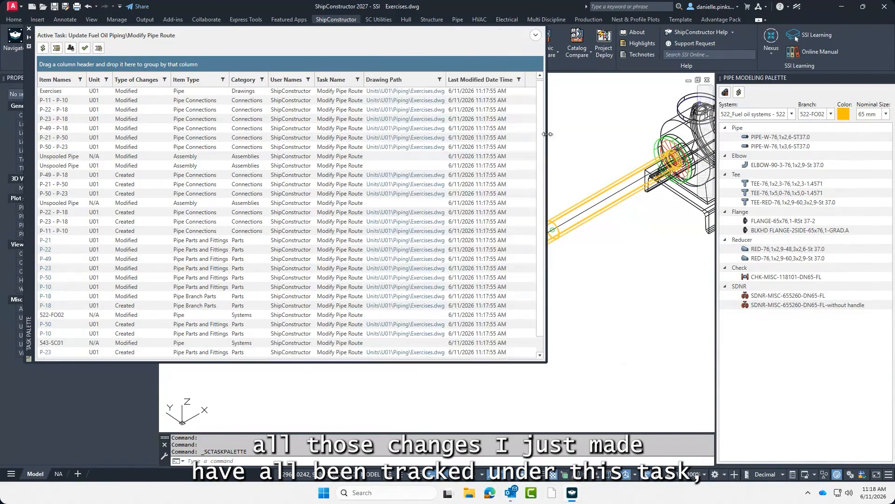
scroll(268, 258, "down", 1)
scroll(268, 258, "up", 1)
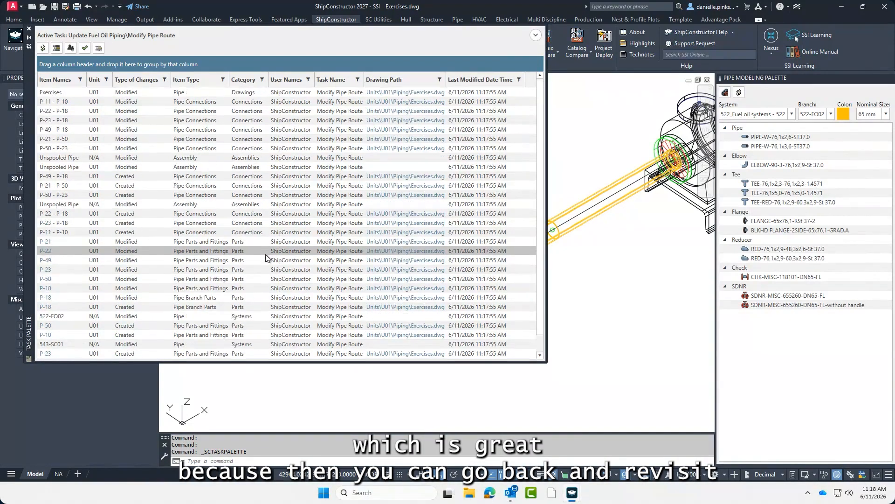
left_click(30, 32)
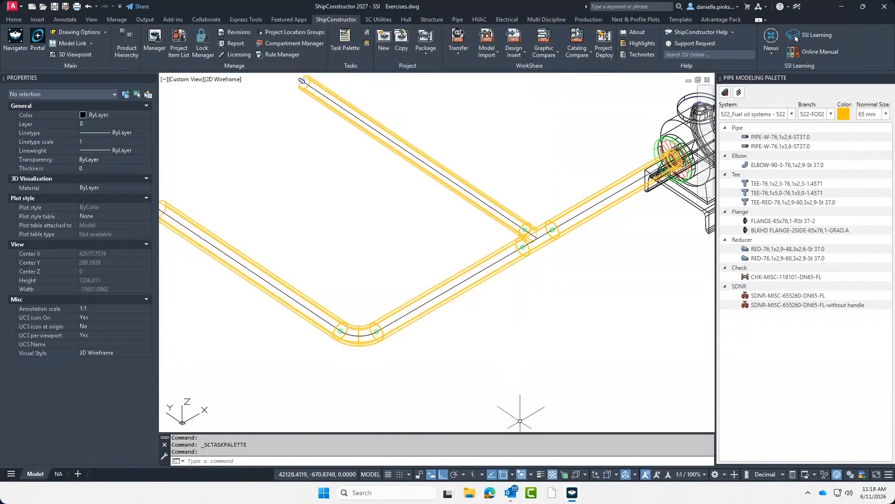
Step: Switch to the U01 - Wireway -Part2 drawing and bring its two loose straight space allocations into view
mouse_move(572, 492)
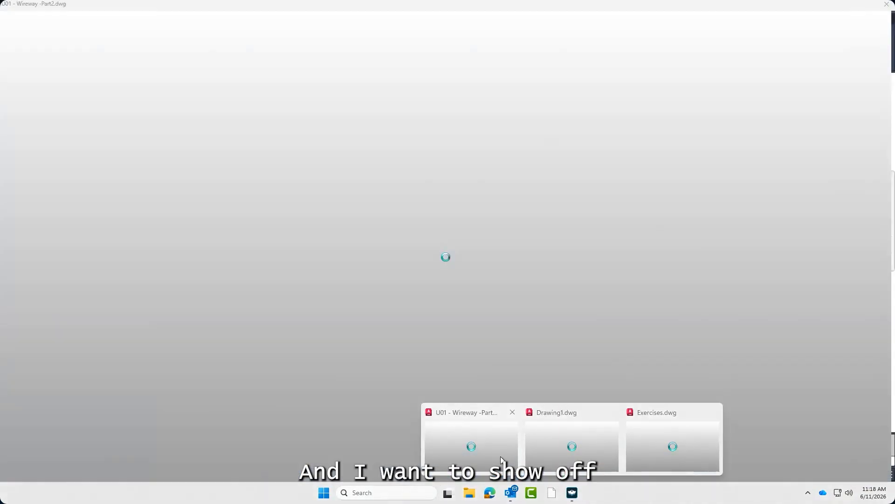
left_click(502, 460)
middle_click_drag(577, 306, 388, 258)
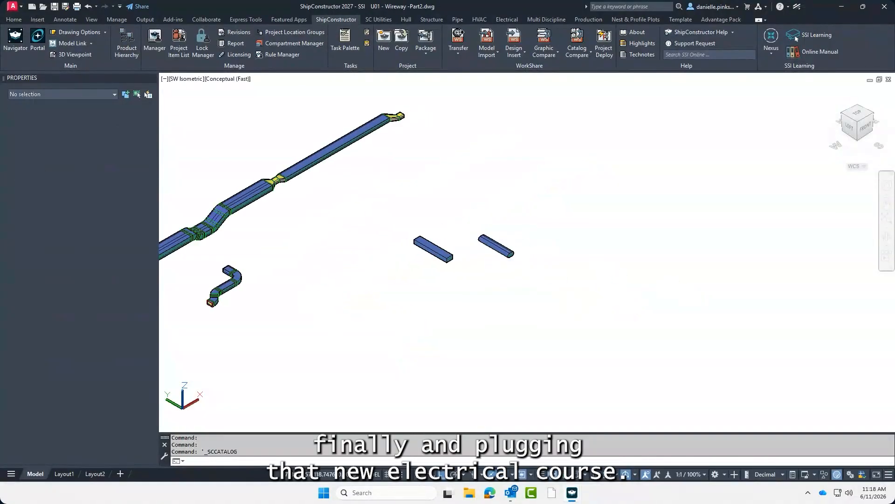
scroll(487, 232, "up", 4)
middle_click_drag(482, 232, 611, 219, "shift")
scroll(400, 254, "up", 2)
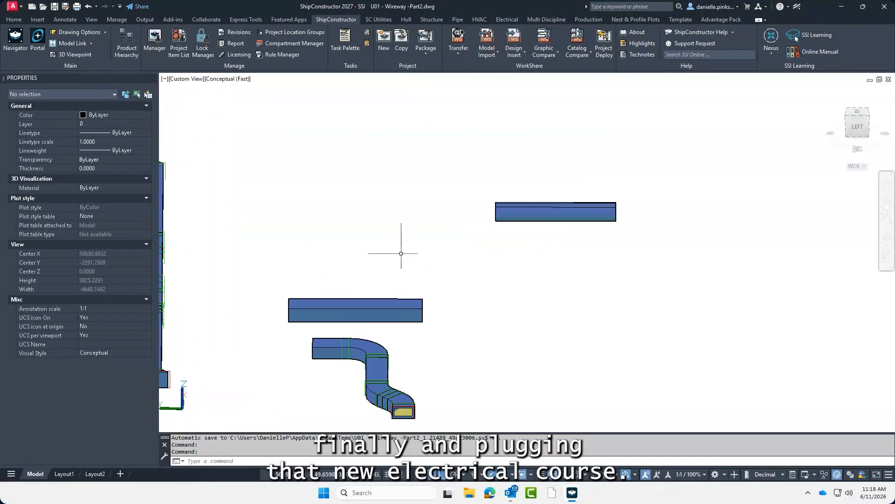
Step: Move the oval straight space allocation at 180° to a clear spot nearer the loose rectangular one
middle_click_drag(449, 264, 373, 289, "shift")
left_click(462, 144)
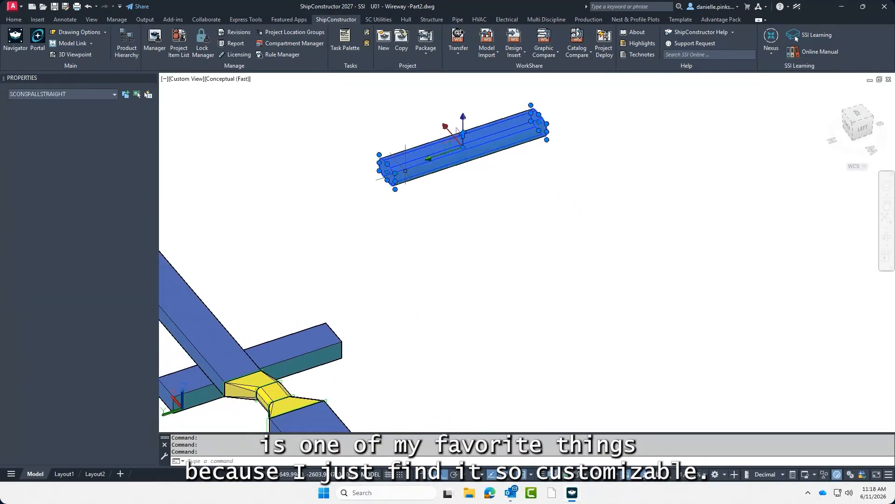
type("m")
key("Return")
left_click(439, 189)
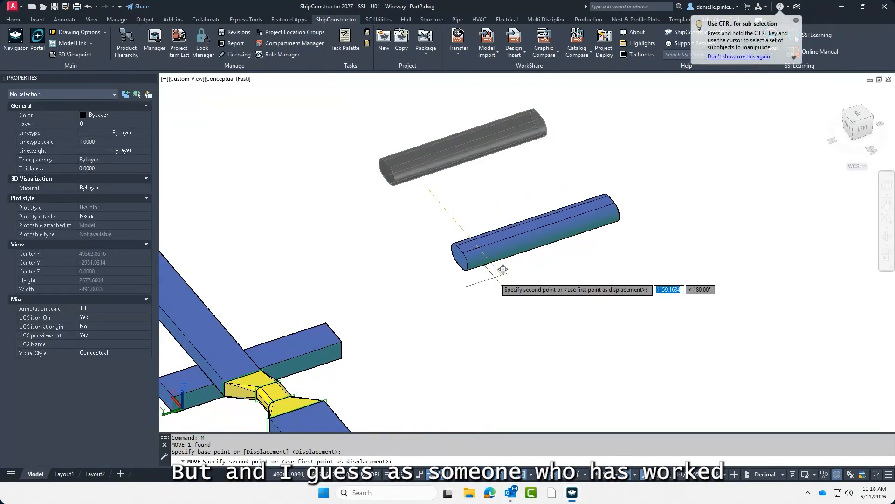
left_click(494, 250)
middle_click_drag(494, 291, 474, 324, "shift")
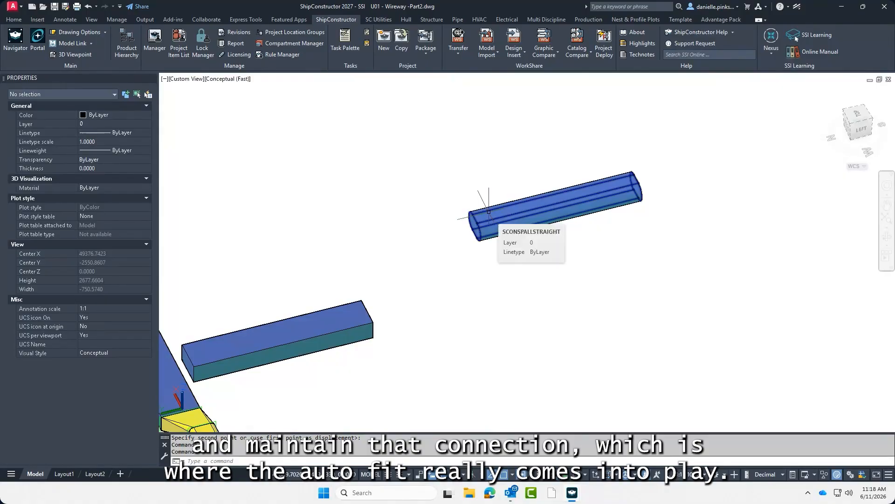
Step: Insert a transition space allocation with the Autofit option between the facing ends of the rectangular and oval straight allocations
left_click(509, 20)
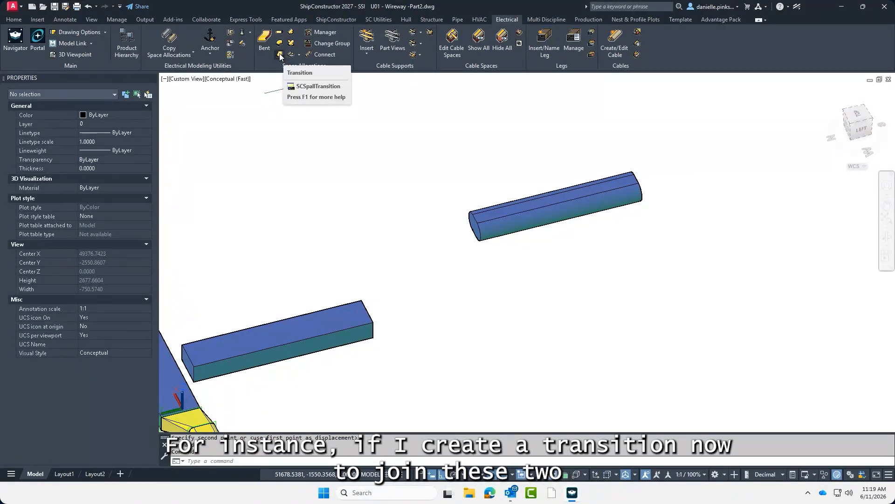
middle_click_drag(457, 352, 491, 343, "shift")
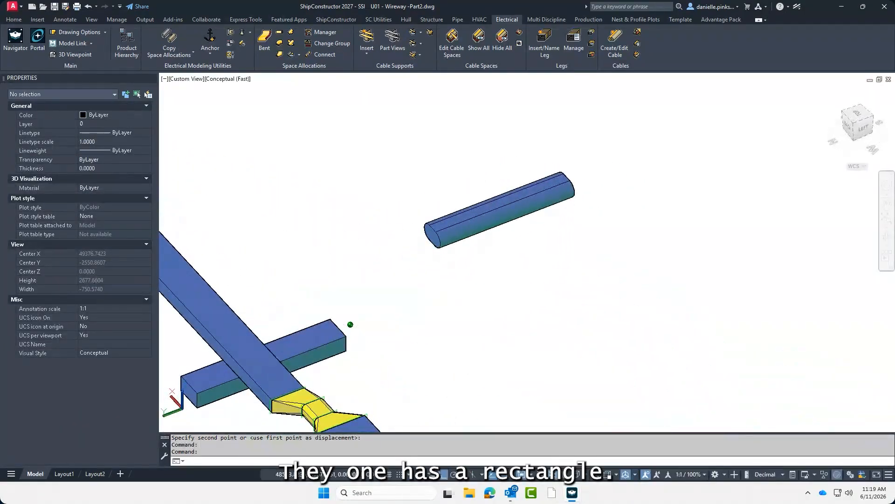
scroll(446, 238, "up", 3)
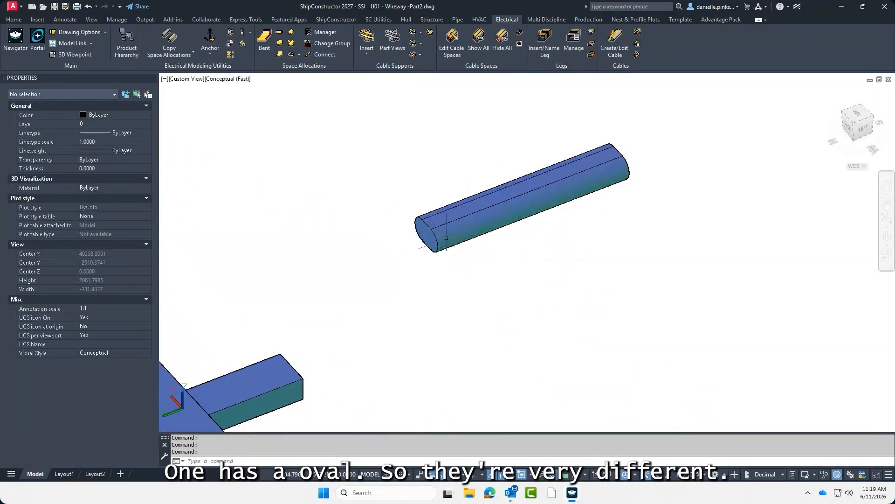
middle_click_drag(429, 302, 423, 298, "shift")
middle_click_drag(365, 268, 435, 268)
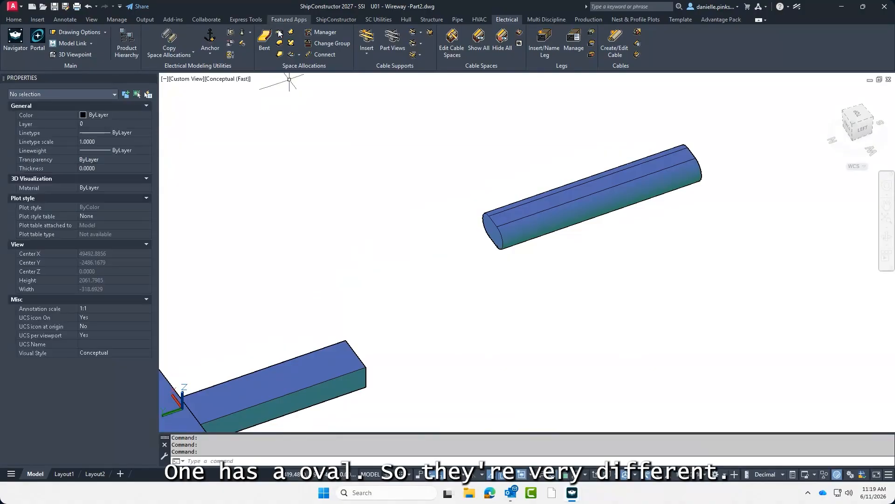
left_click(280, 55)
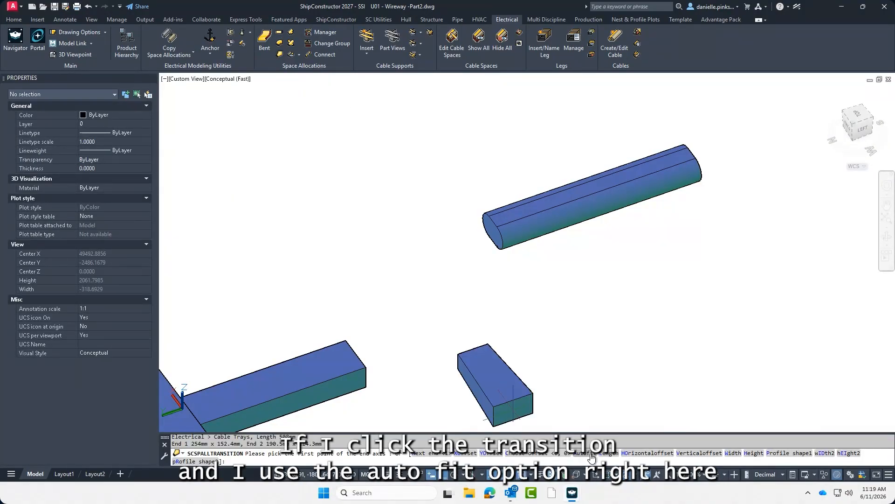
left_click(590, 453)
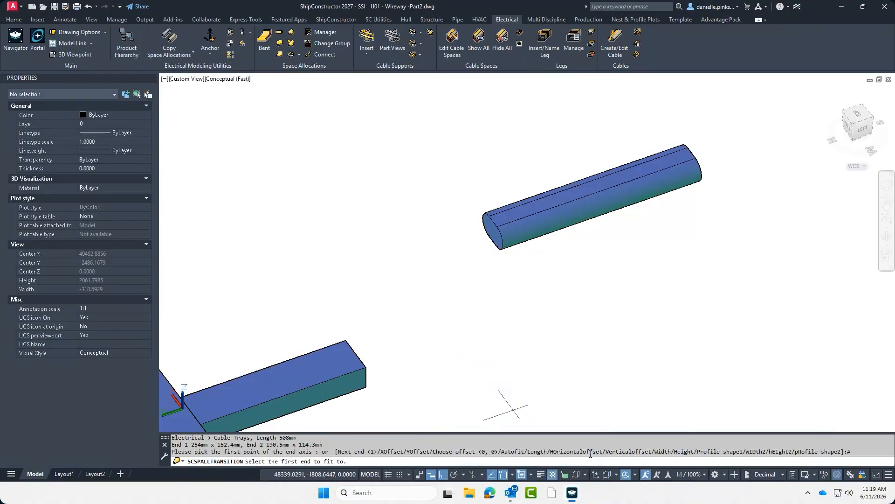
left_click(354, 363)
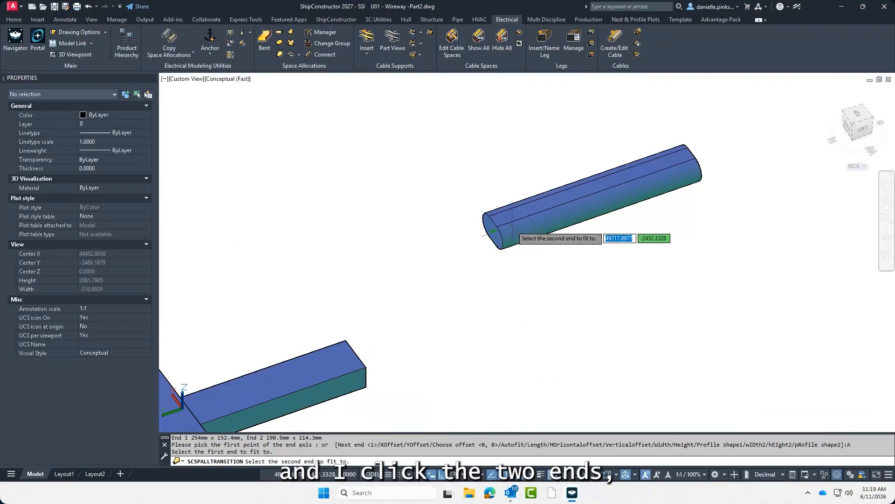
left_click(501, 220)
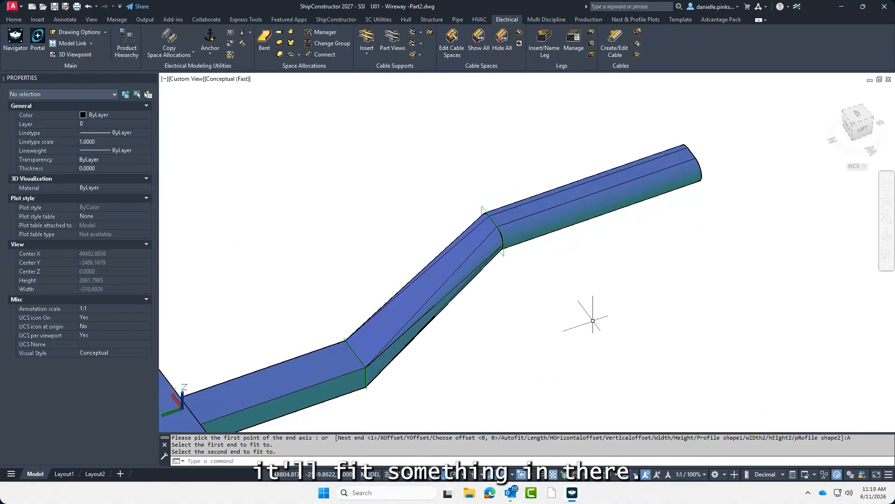
Step: Set the visual style to 2D Wireframe and examine the centreline through the transition and both straight space allocations
middle_click_drag(594, 320, 574, 301, "shift")
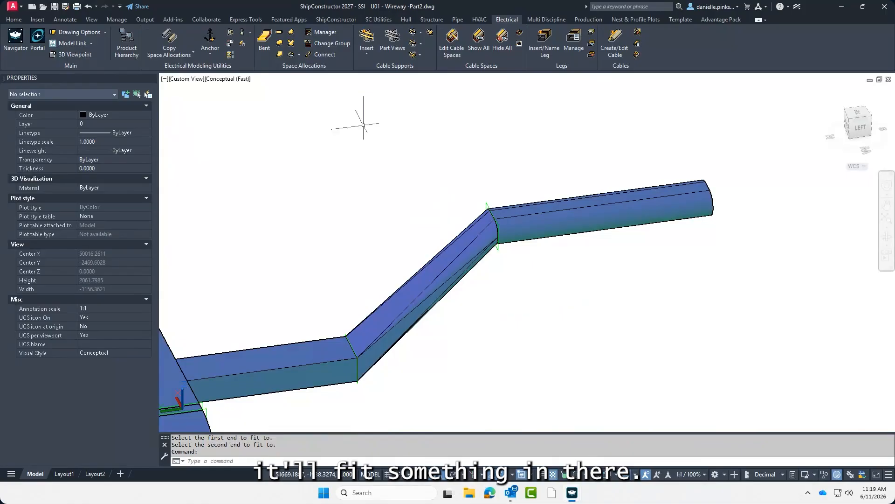
left_click(232, 85)
left_click(275, 103)
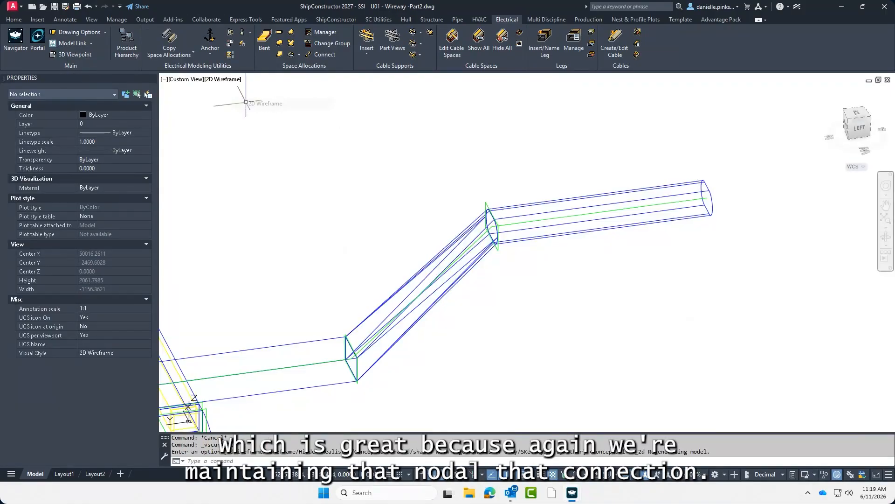
scroll(460, 277, "up", 8)
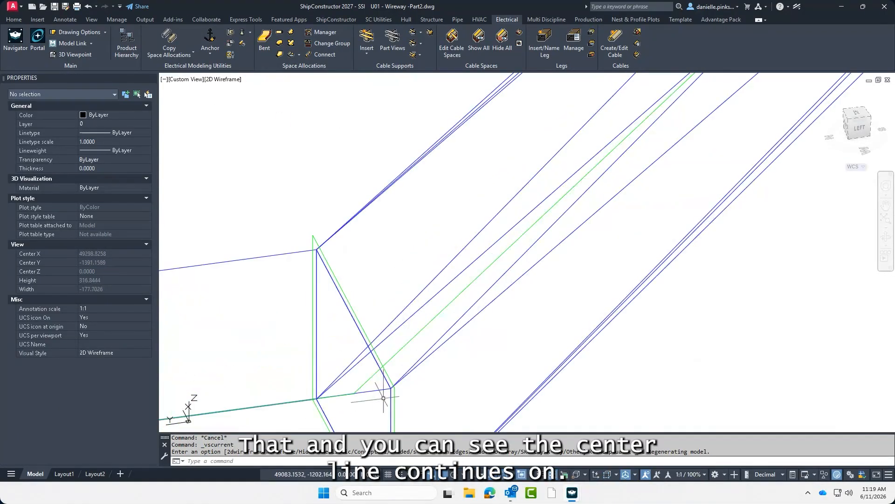
scroll(370, 385, "down", 3)
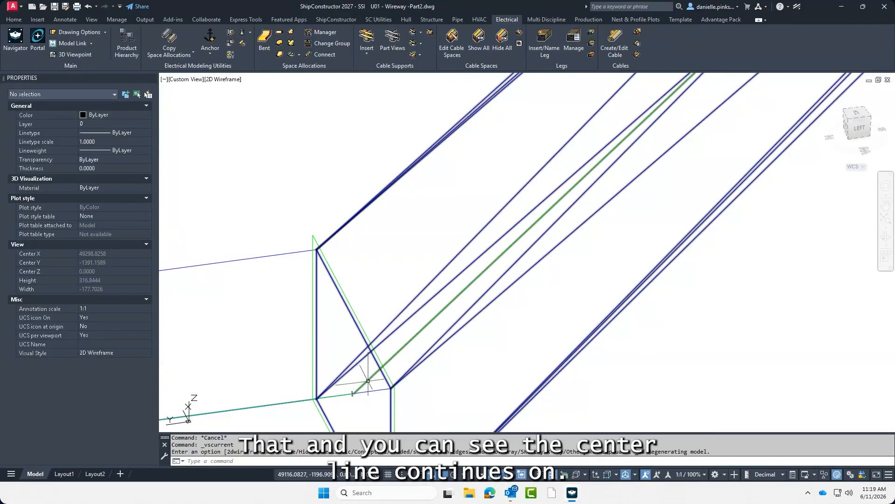
scroll(368, 381, "down", 6)
middle_click_drag(476, 357, 368, 376, "shift")
middle_click_drag(494, 366, 376, 234)
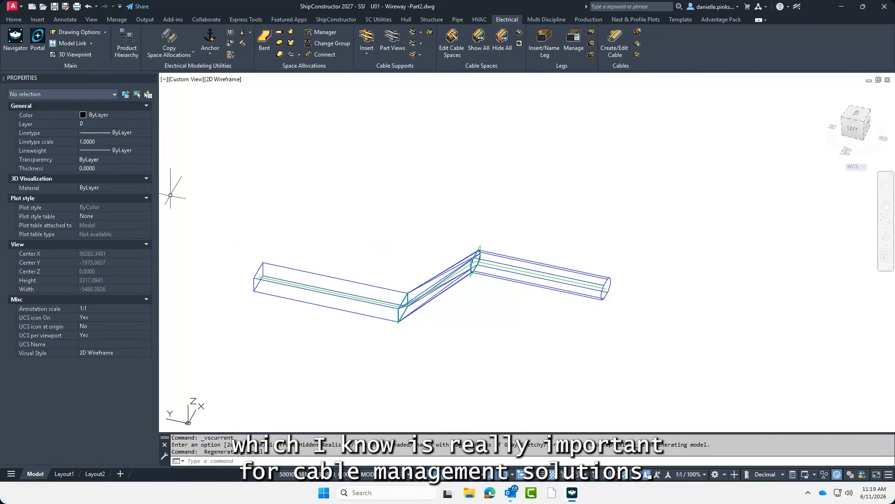